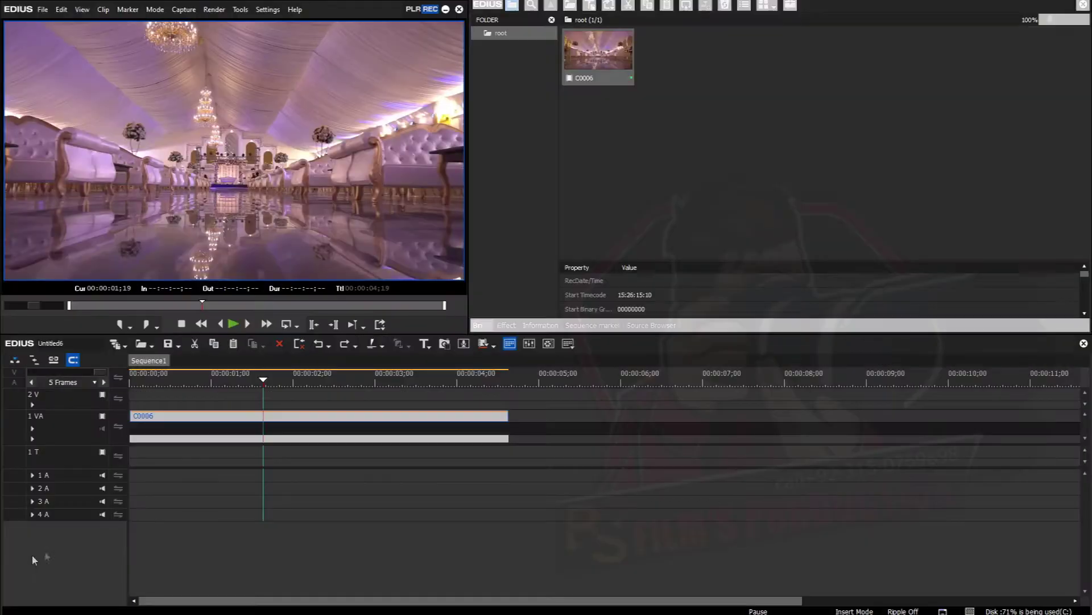
Preview the C0006 clip and shift it later along the 1 VA track
{"action": "left_click", "coordinate": [262, 378]}
{"action": "key", "text": "space"}
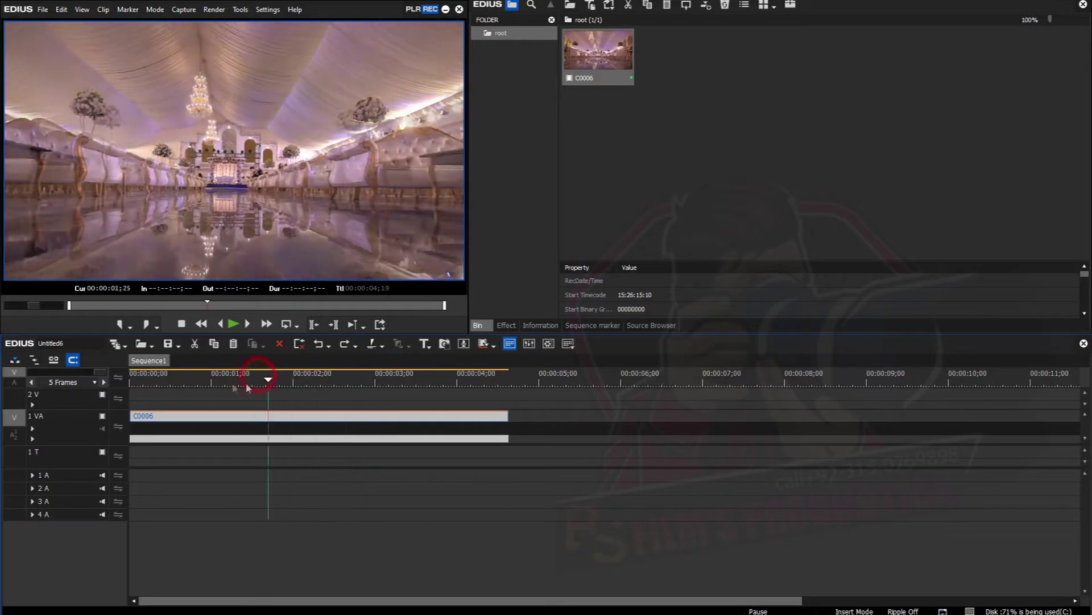
{"action": "left_click", "coordinate": [196, 415]}
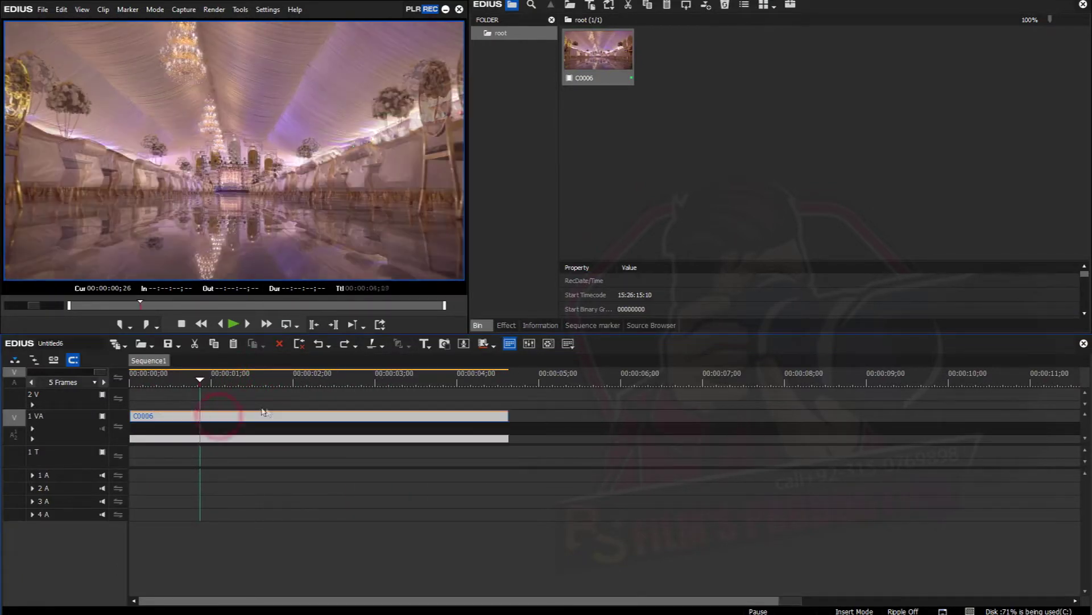
{"action": "mouse_move", "coordinate": [218, 418]}
{"action": "left_mouse_down"}
{"action": "mouse_move", "coordinate": [554, 418]}
{"action": "mouse_move", "coordinate": [278, 418]}
{"action": "left_mouse_up"}
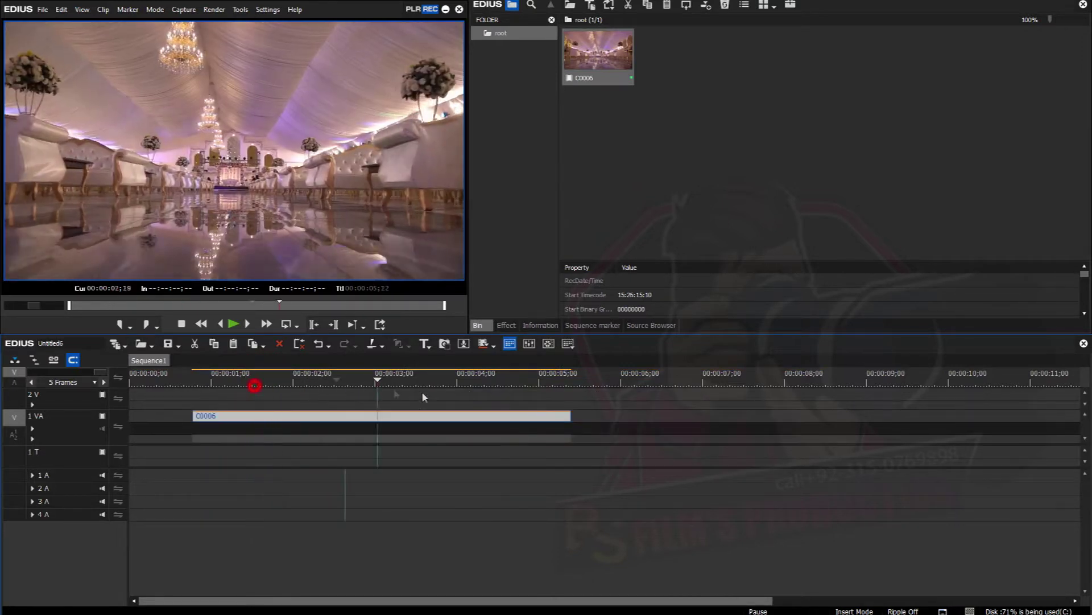
{"action": "left_click_drag", "start_coordinate": [255, 385], "coordinate": [227, 386]}
Cut the C0006 clip out of the bin
{"action": "left_click", "coordinate": [576, 52]}
{"action": "right_click", "coordinate": [576, 55]}
{"action": "left_click", "coordinate": [579, 48]}
Move the timeline clip back to 00:00:00;00 and play Sequence1 from the start
{"action": "left_click_drag", "start_coordinate": [247, 378], "coordinate": [306, 401]}
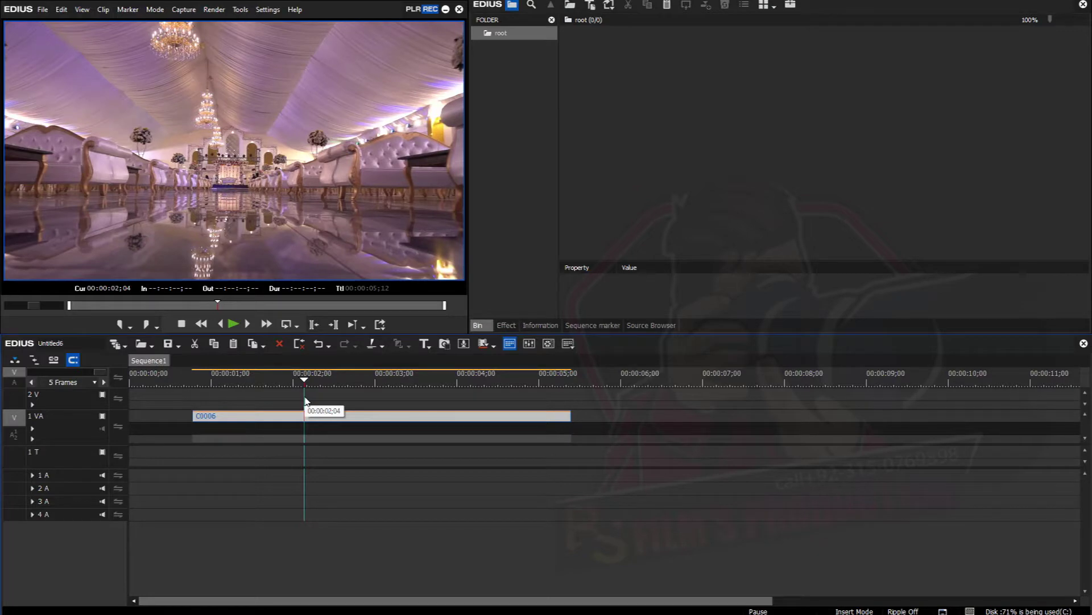
{"action": "left_click", "coordinate": [312, 416]}
{"action": "left_click_drag", "start_coordinate": [329, 413], "coordinate": [274, 378]}
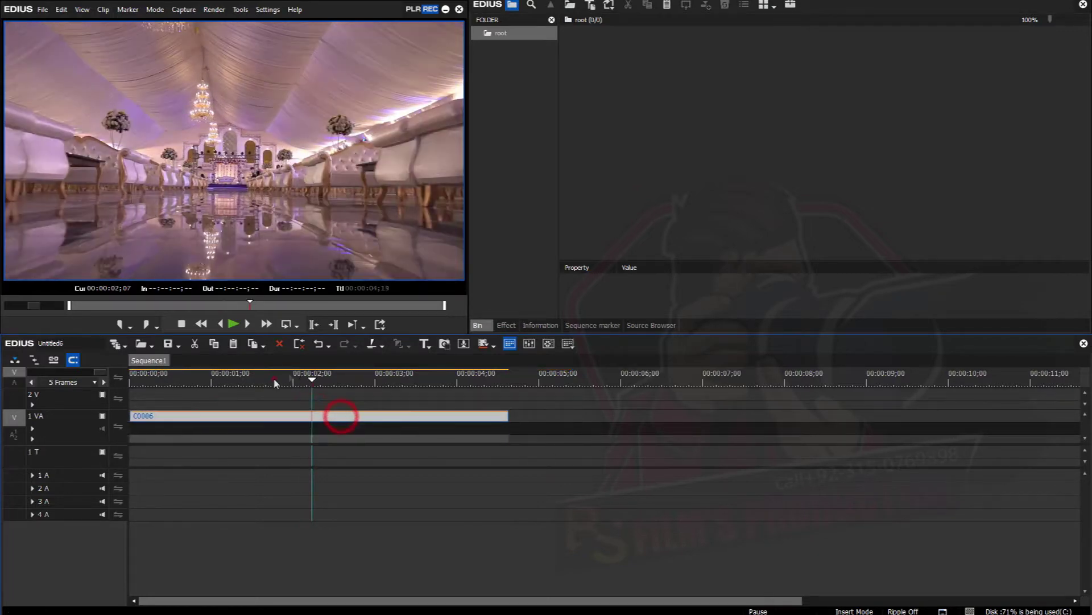
{"action": "left_click", "coordinate": [233, 325]}
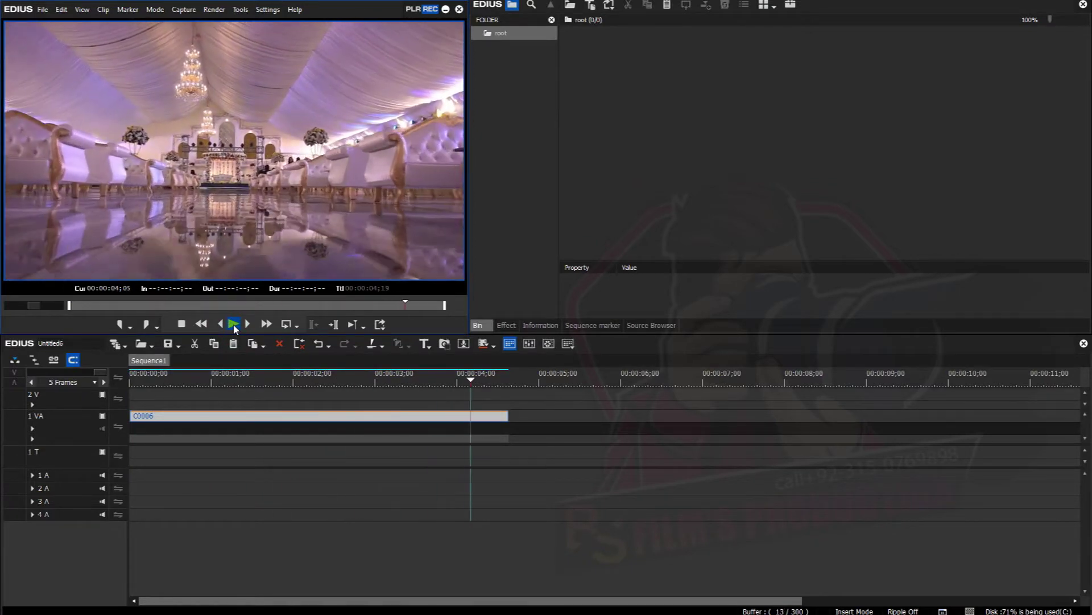
{"action": "left_click", "coordinate": [234, 325]}
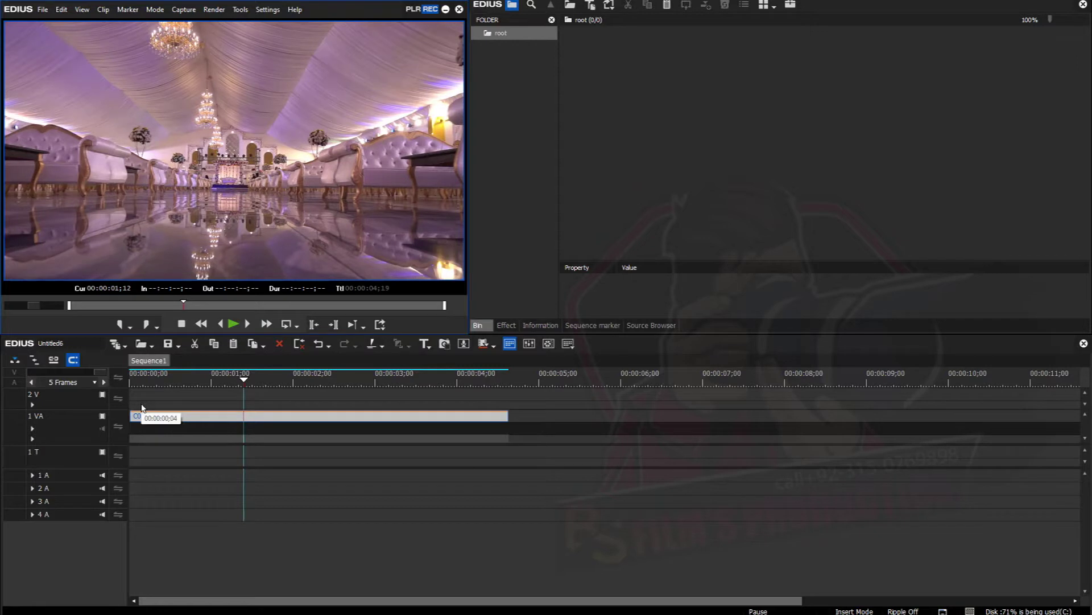
{"action": "right_click", "coordinate": [155, 421]}
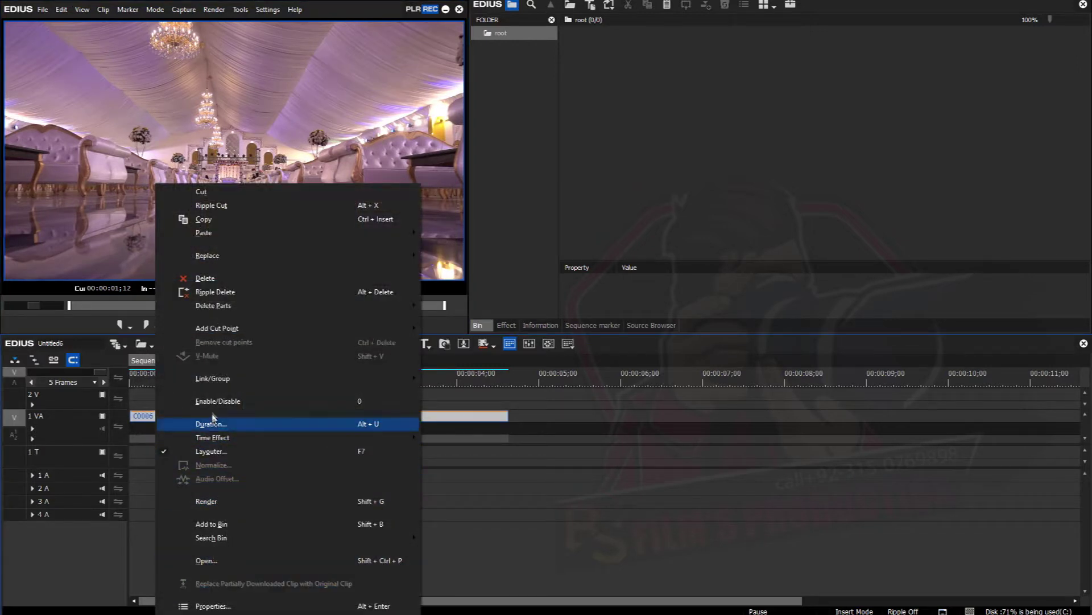
Set the C0006 clip's Speed direction to backward at -500.00%, then play it from the start
{"action": "left_click", "coordinate": [302, 424]}
{"action": "left_click", "coordinate": [568, 495]}
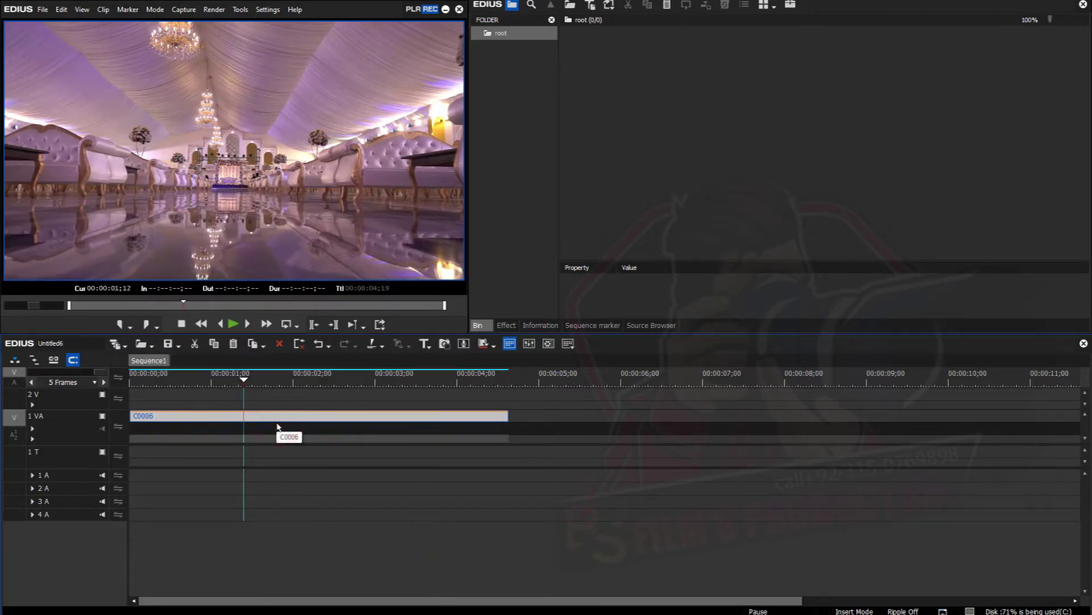
{"action": "key", "text": "alt+e"}
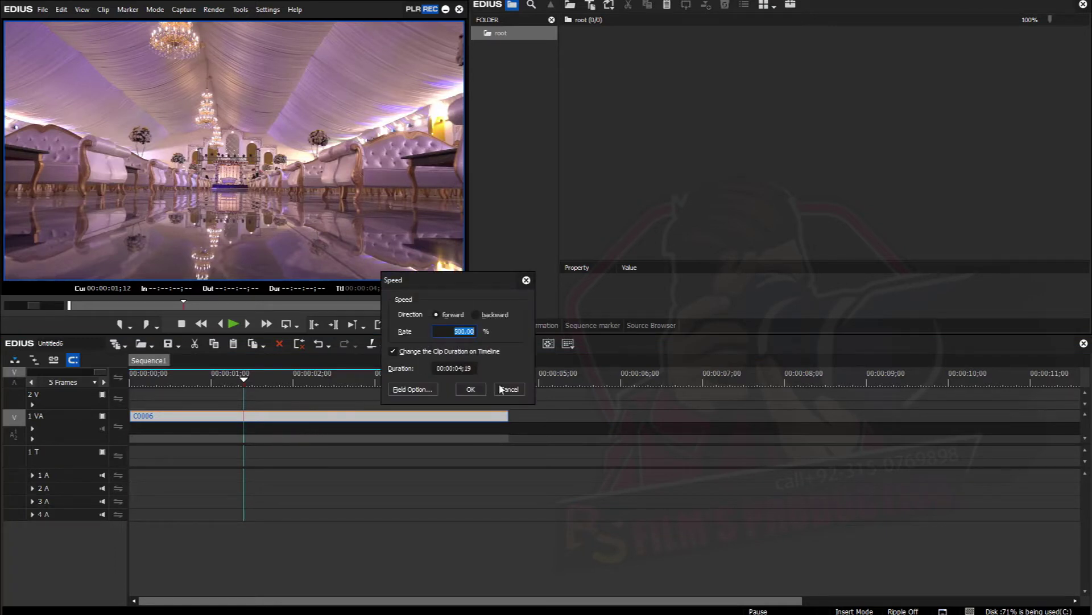
{"action": "left_click", "coordinate": [471, 389]}
{"action": "left_click_drag", "start_coordinate": [233, 378], "coordinate": [131, 379]}
{"action": "left_click", "coordinate": [233, 326]}
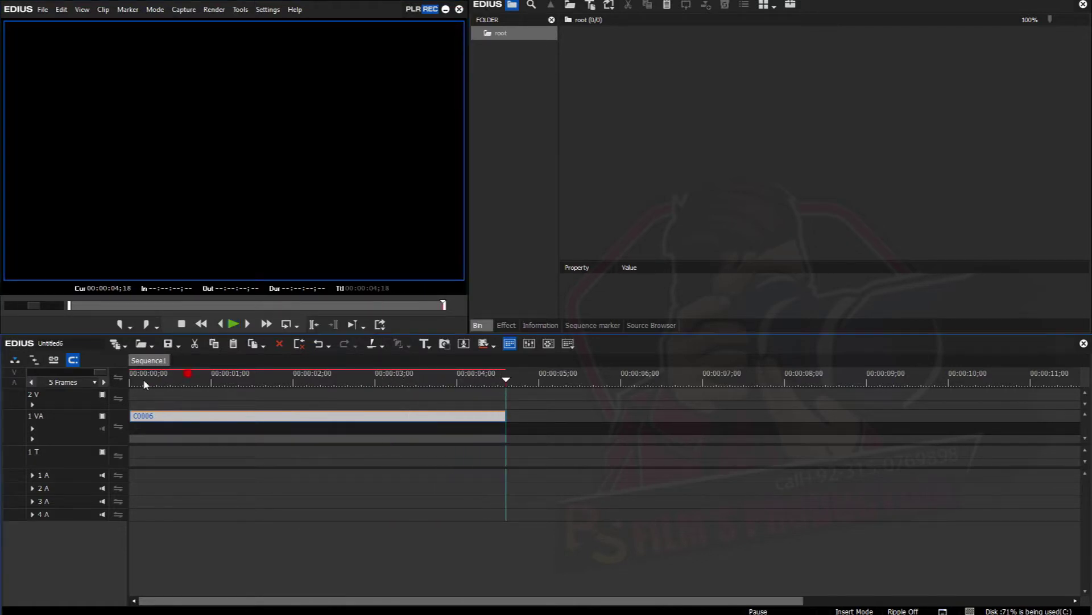
Preview the reversed clip, then switch its Speed back to forward at 503.62% and play
{"action": "left_click", "coordinate": [188, 373]}
{"action": "left_click", "coordinate": [234, 323]}
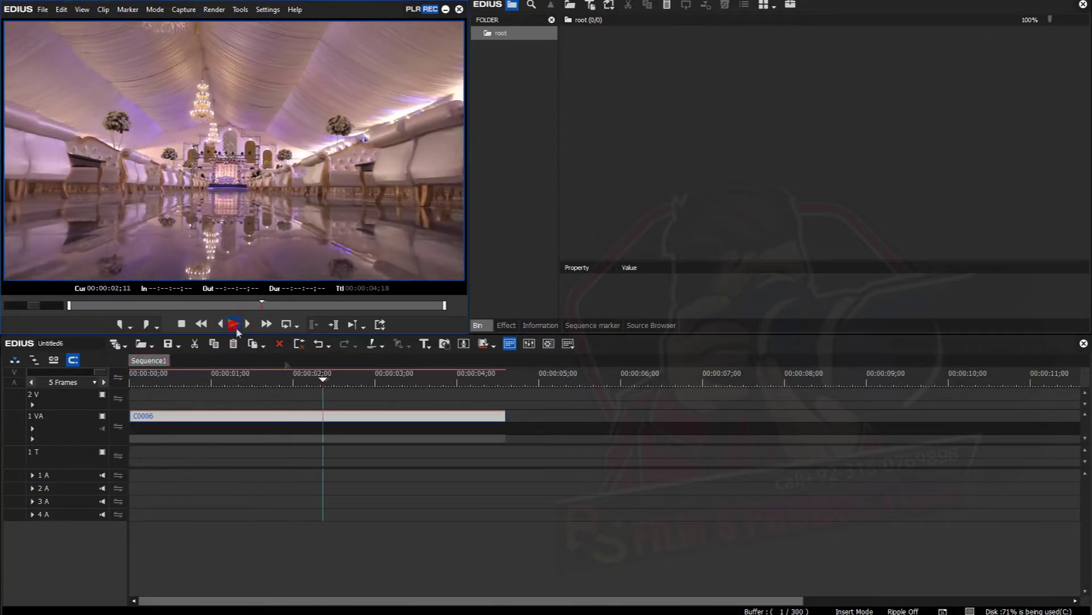
{"action": "left_click", "coordinate": [300, 373]}
{"action": "key", "text": "alt+e"}
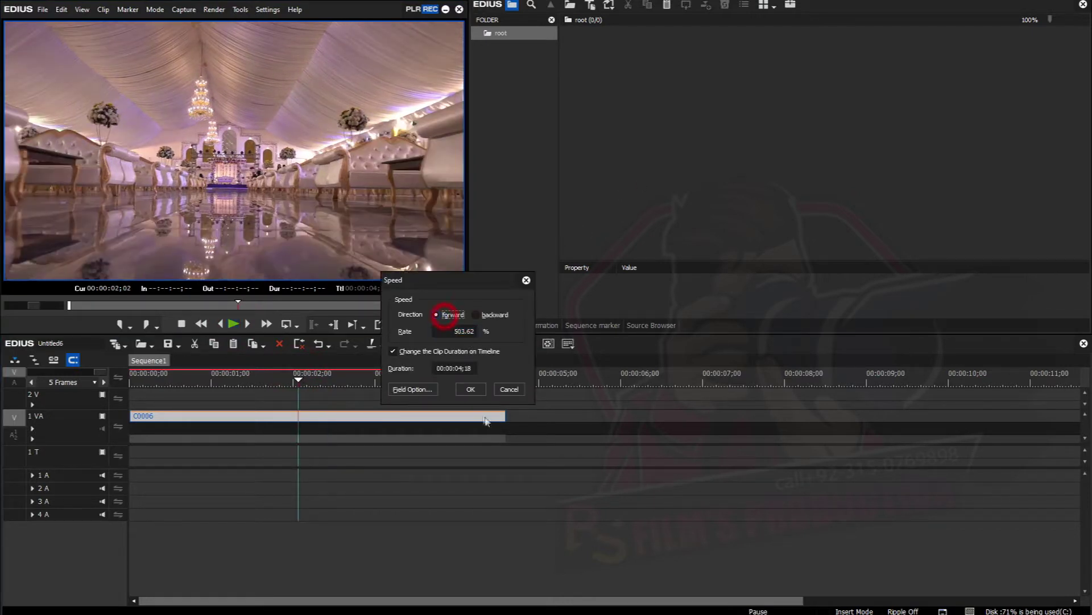
{"action": "left_click", "coordinate": [471, 388]}
{"action": "left_click_drag", "start_coordinate": [273, 380], "coordinate": [170, 376]}
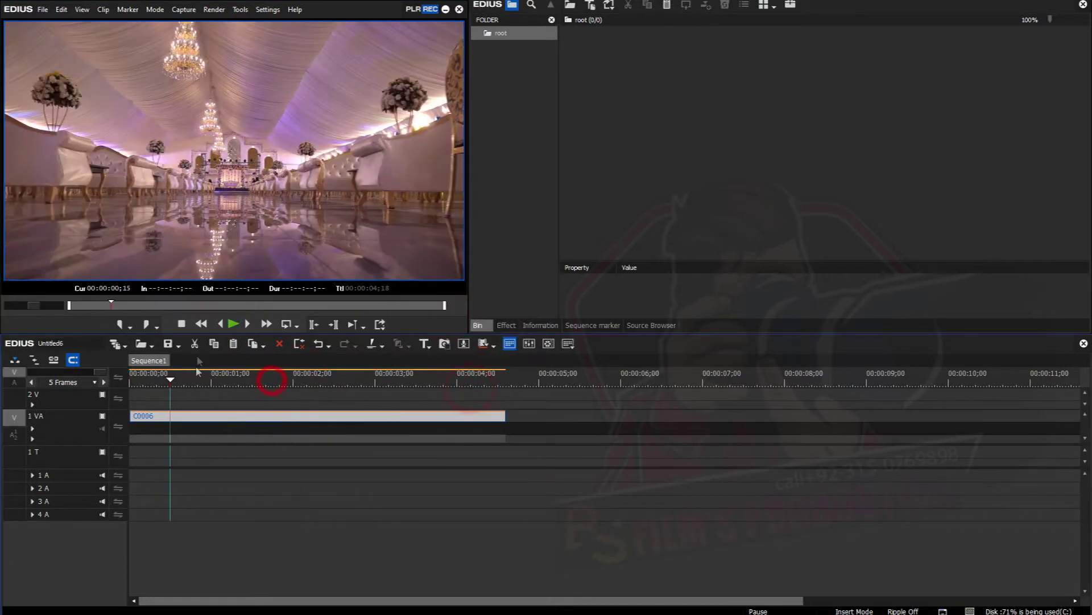
{"action": "left_click", "coordinate": [235, 325]}
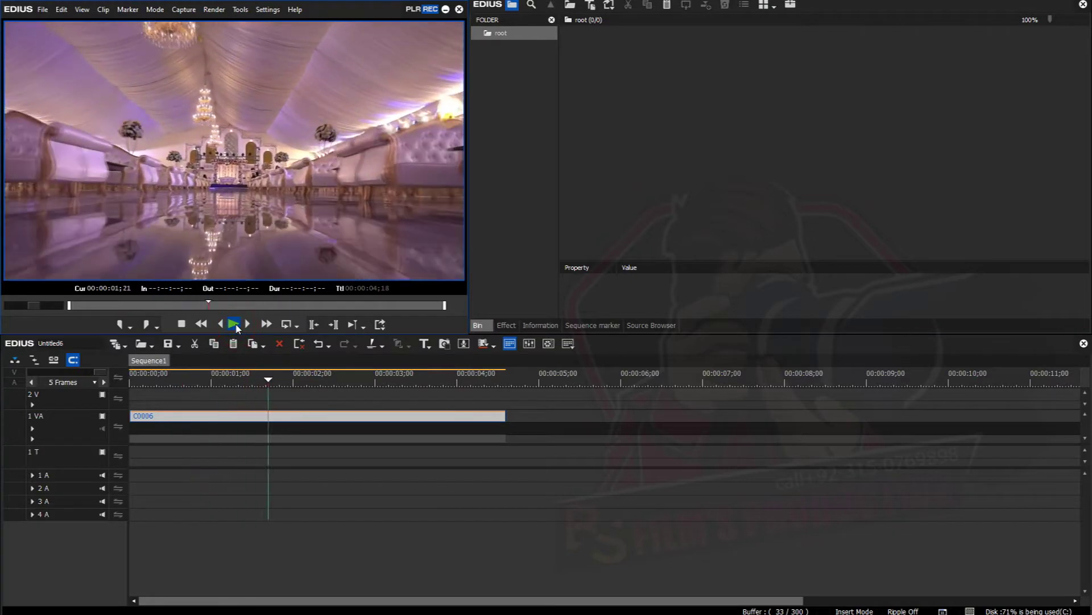
Scrub through the forward-playing clip to review it up to near its end
{"action": "left_click_drag", "start_coordinate": [356, 376], "coordinate": [274, 377]}
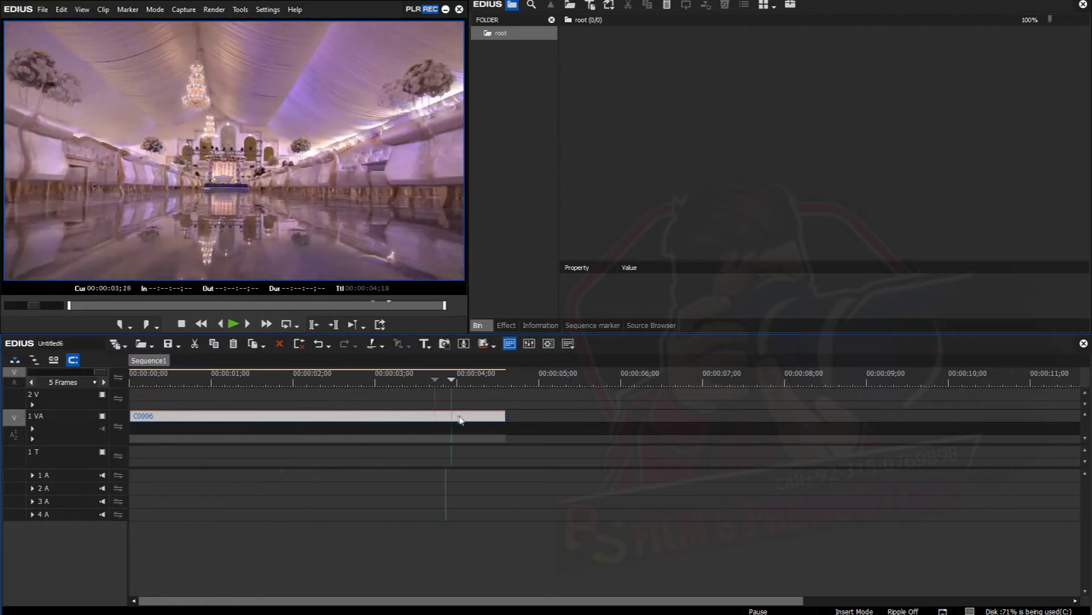
{"action": "left_click", "coordinate": [267, 431]}
{"action": "left_click", "coordinate": [222, 431]}
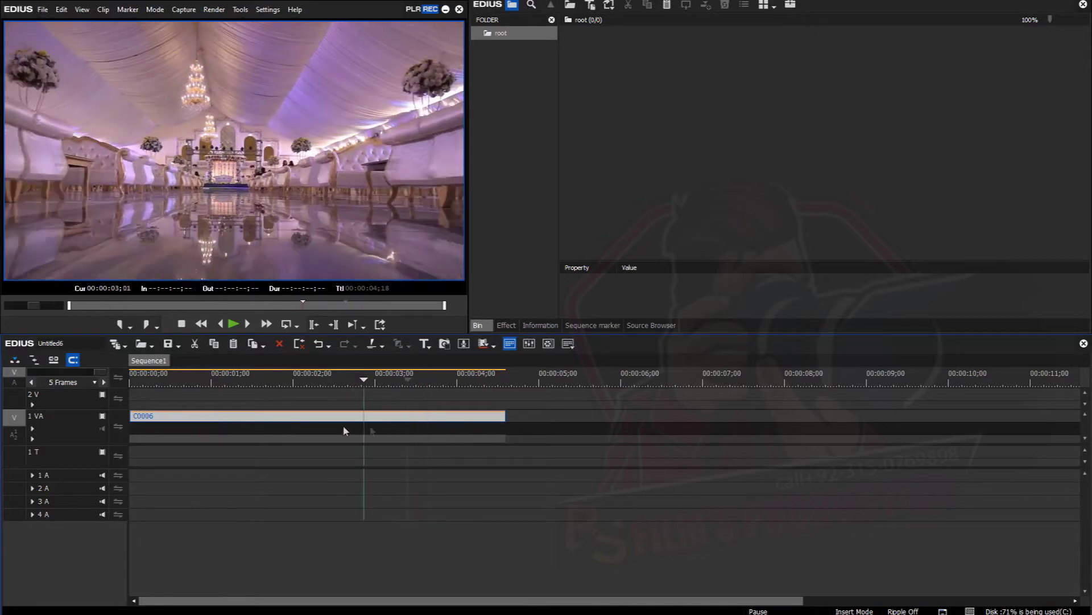
{"action": "left_click", "coordinate": [239, 431]}
{"action": "left_click", "coordinate": [475, 447]}
Show C0006's Information palette, open its Layouter with F7, and select the Layouter effect
{"action": "mouse_move", "coordinate": [490, 447]}
{"action": "left_mouse_down"}
{"action": "mouse_move", "coordinate": [128, 439]}
{"action": "mouse_move", "coordinate": [257, 434]}
{"action": "left_mouse_up"}
{"action": "left_click", "coordinate": [545, 324]}
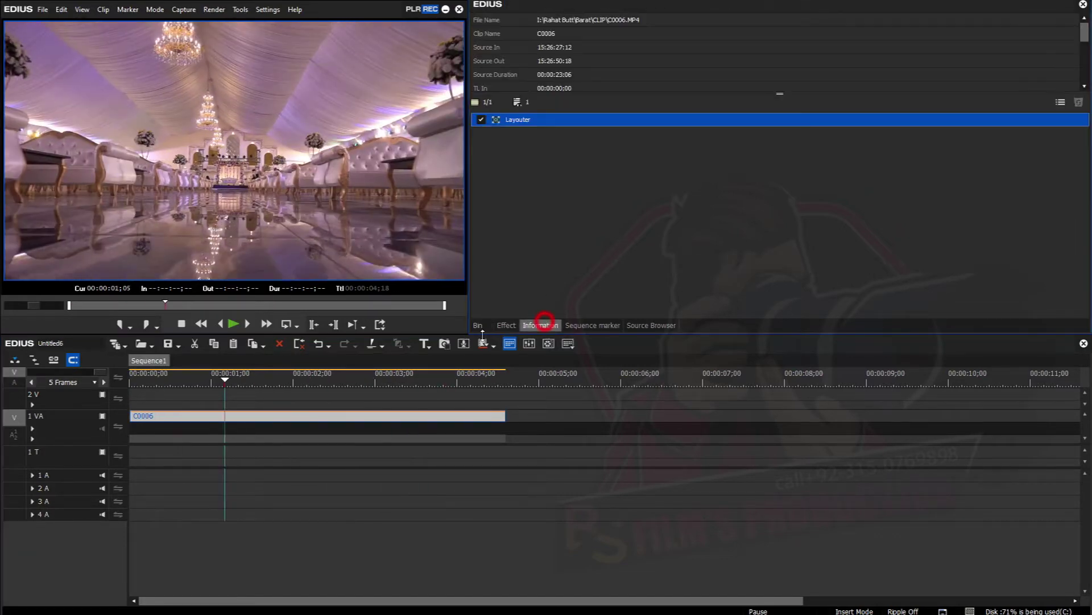
{"action": "left_click", "coordinate": [1060, 103]}
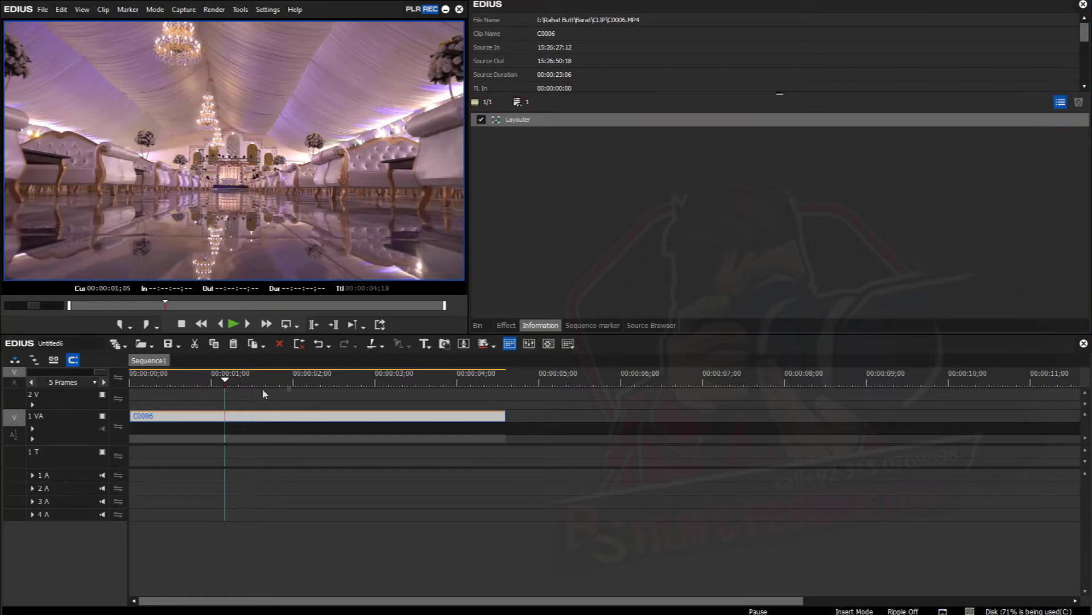
{"action": "key", "text": "F7"}
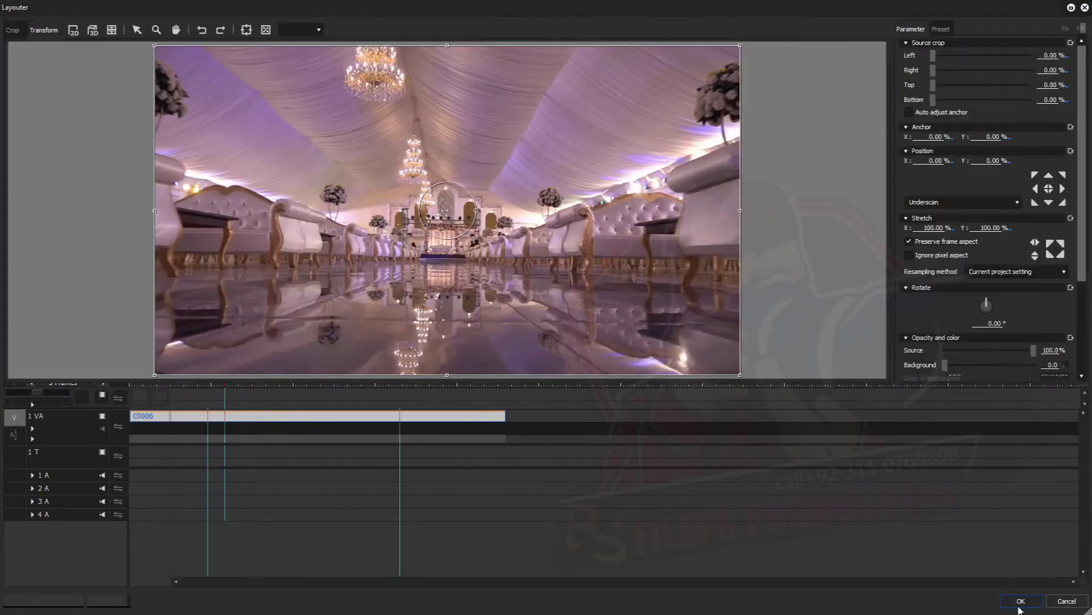
{"action": "left_click", "coordinate": [1015, 602]}
{"action": "left_click", "coordinate": [195, 376]}
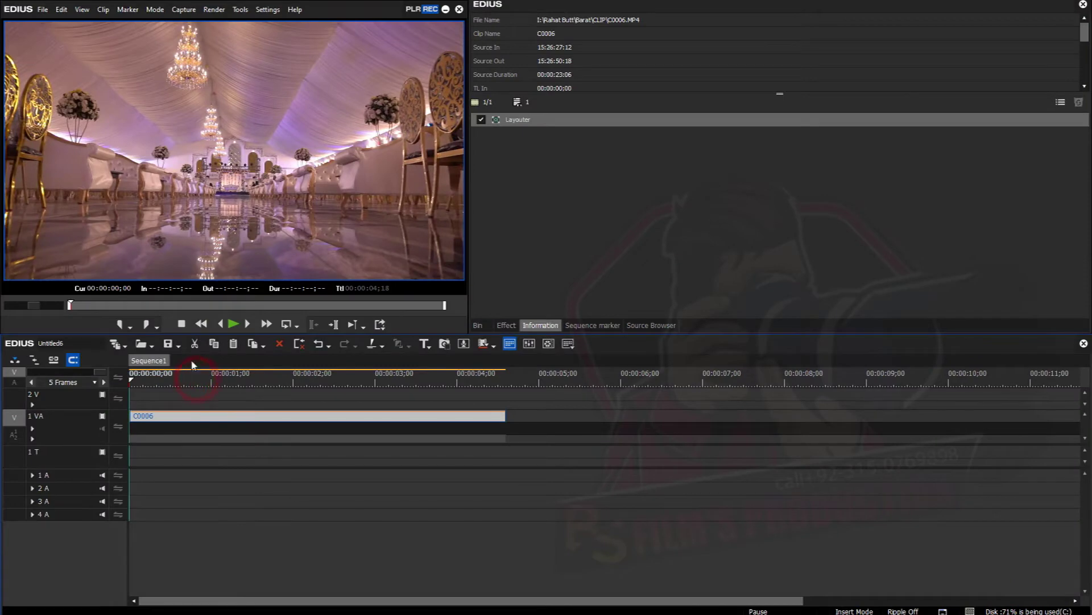
{"action": "left_click_drag", "start_coordinate": [144, 383], "coordinate": [459, 407]}
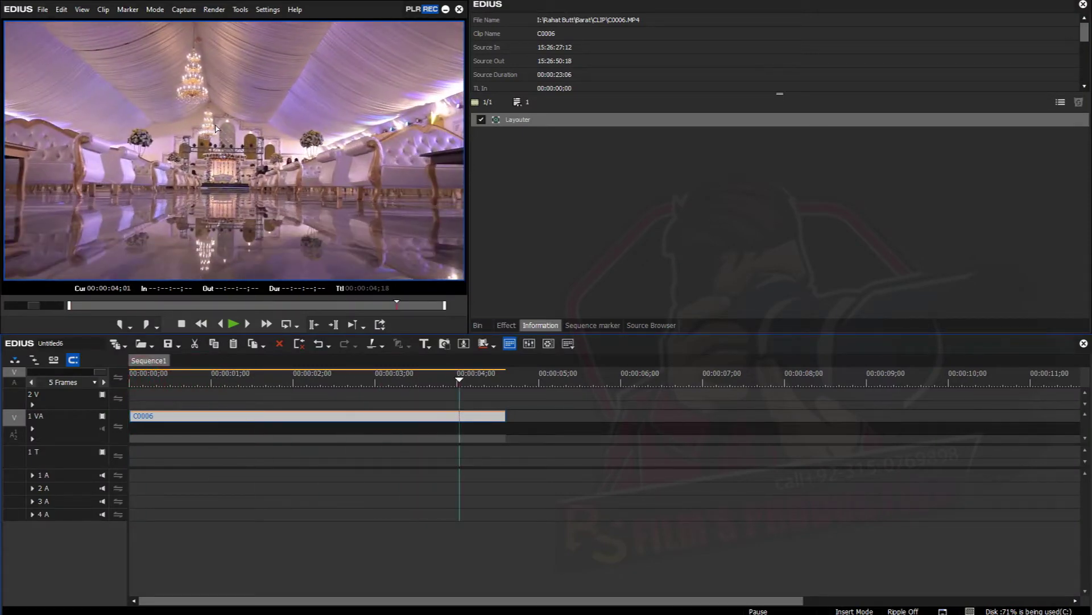
{"action": "left_click", "coordinate": [511, 120]}
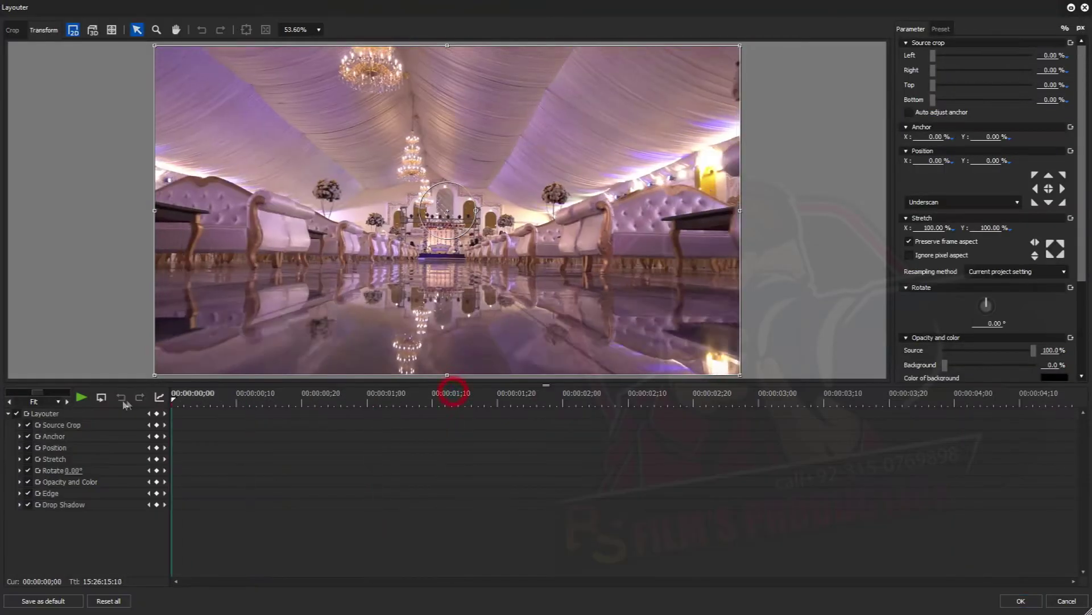
Add Layouter keyframes at the clip's start and end, scrub to check, and zoom out the canvas
{"action": "key", "text": "Home"}
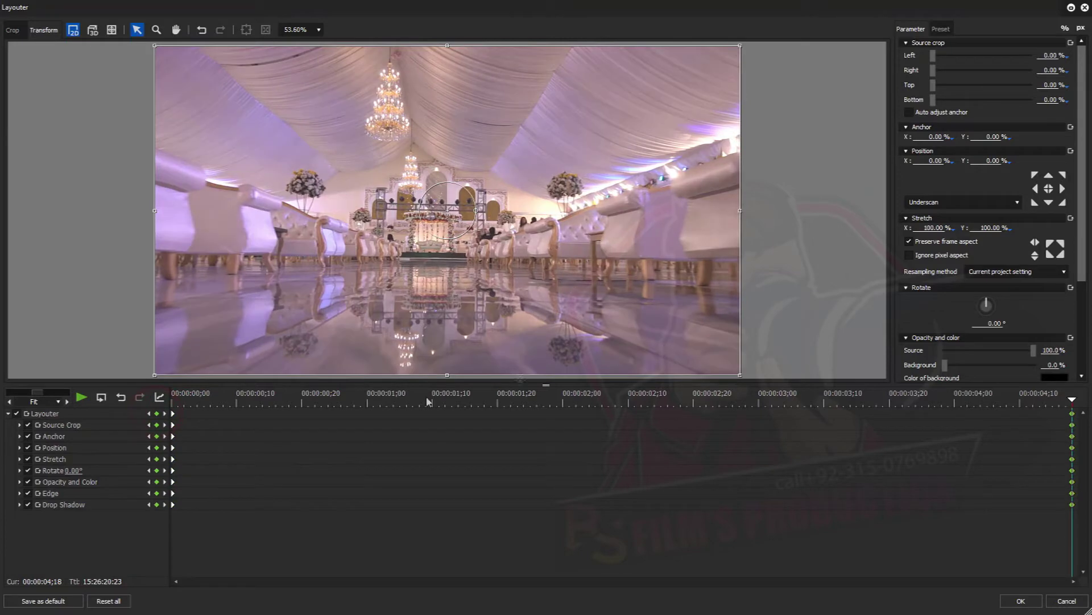
{"action": "left_click", "coordinate": [178, 402]}
{"action": "left_click_drag", "start_coordinate": [183, 405], "coordinate": [1076, 437]}
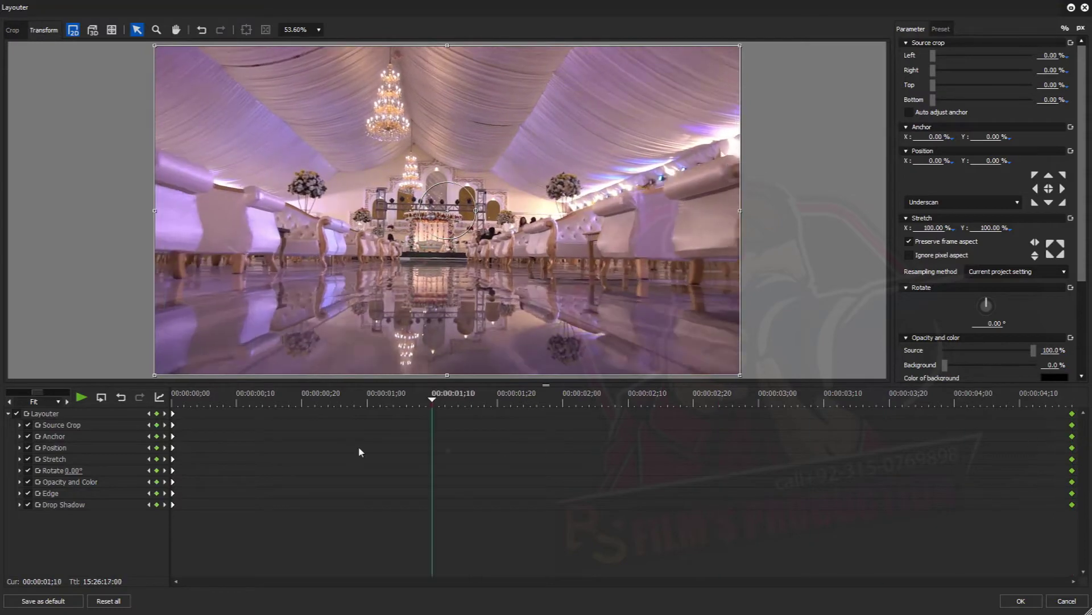
{"action": "left_click", "coordinate": [157, 447]}
{"action": "left_click_drag", "start_coordinate": [206, 454], "coordinate": [1012, 463]}
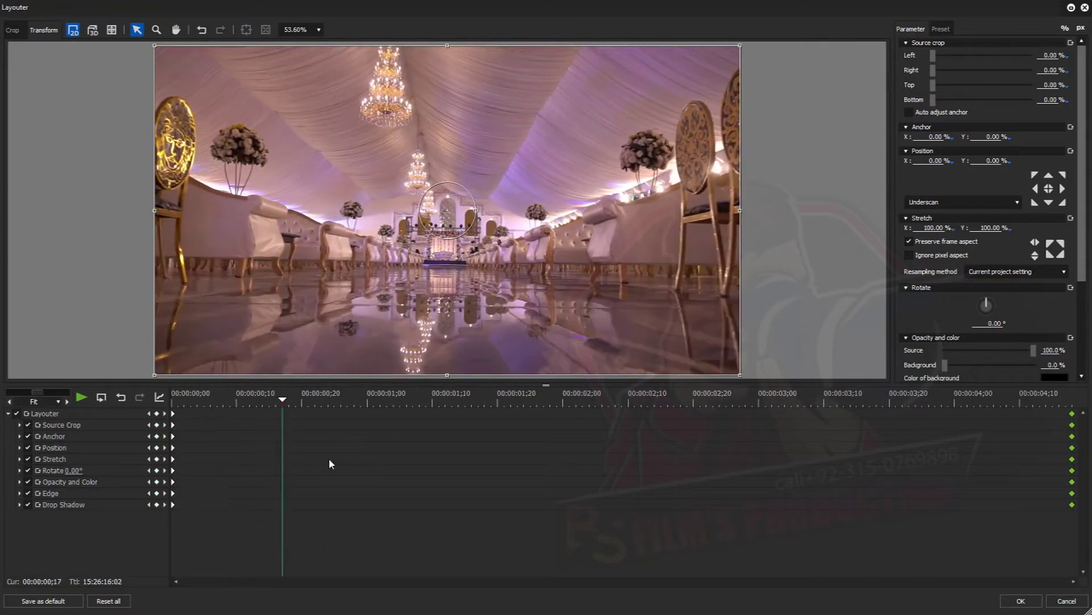
{"action": "left_click_drag", "start_coordinate": [1012, 463], "coordinate": [175, 422]}
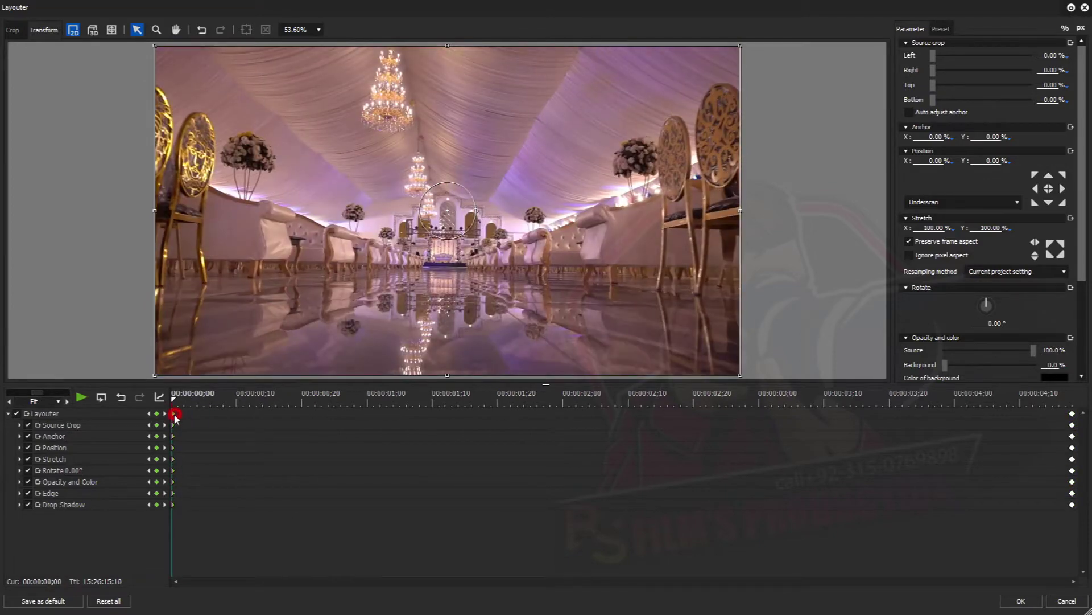
{"action": "mouse_move", "coordinate": [395, 132]}
{"action": "left_mouse_down"}
{"action": "mouse_move", "coordinate": [352, 87]}
{"action": "mouse_move", "coordinate": [351, 68]}
{"action": "left_mouse_up"}
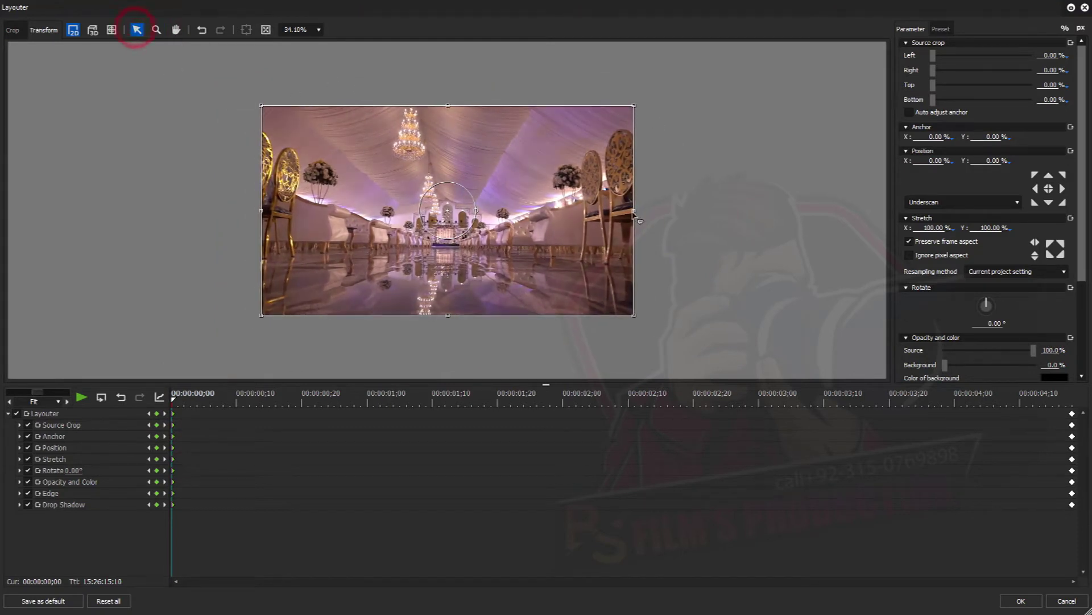
Scale the clip's first frame up to about 159.44% and scrub the effect to check it
{"action": "left_click_drag", "start_coordinate": [634, 210], "coordinate": [739, 226]}
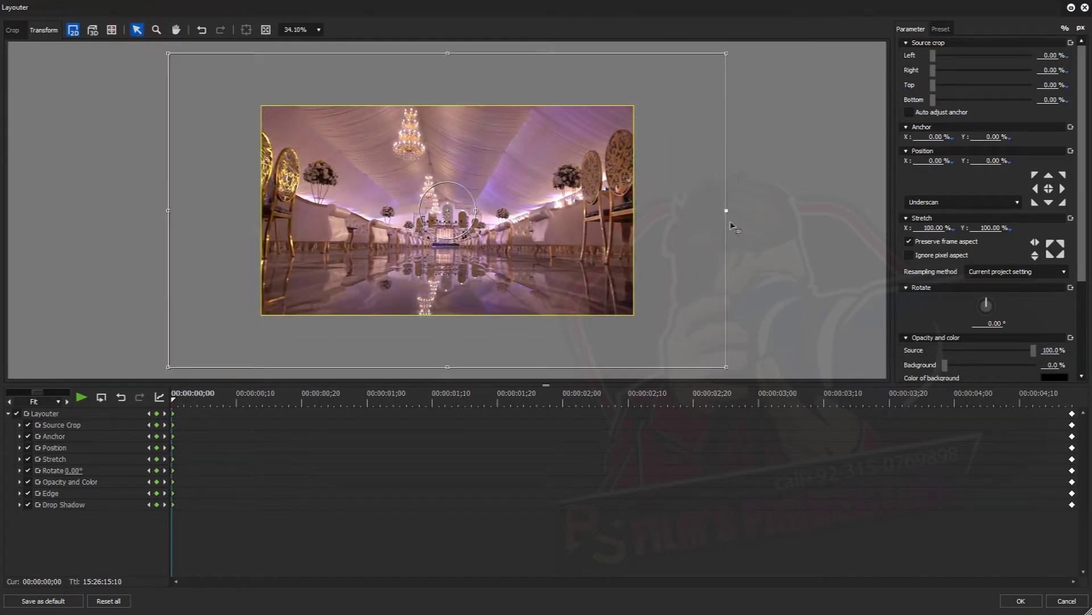
{"action": "left_click_drag", "start_coordinate": [741, 228], "coordinate": [742, 228]}
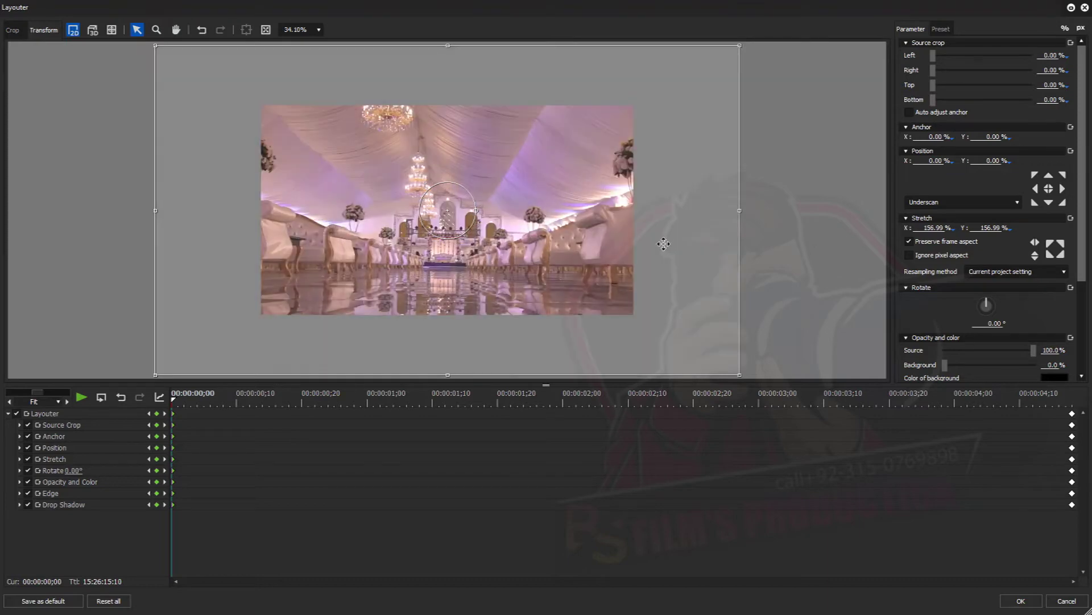
{"action": "left_click_drag", "start_coordinate": [742, 214], "coordinate": [744, 211]}
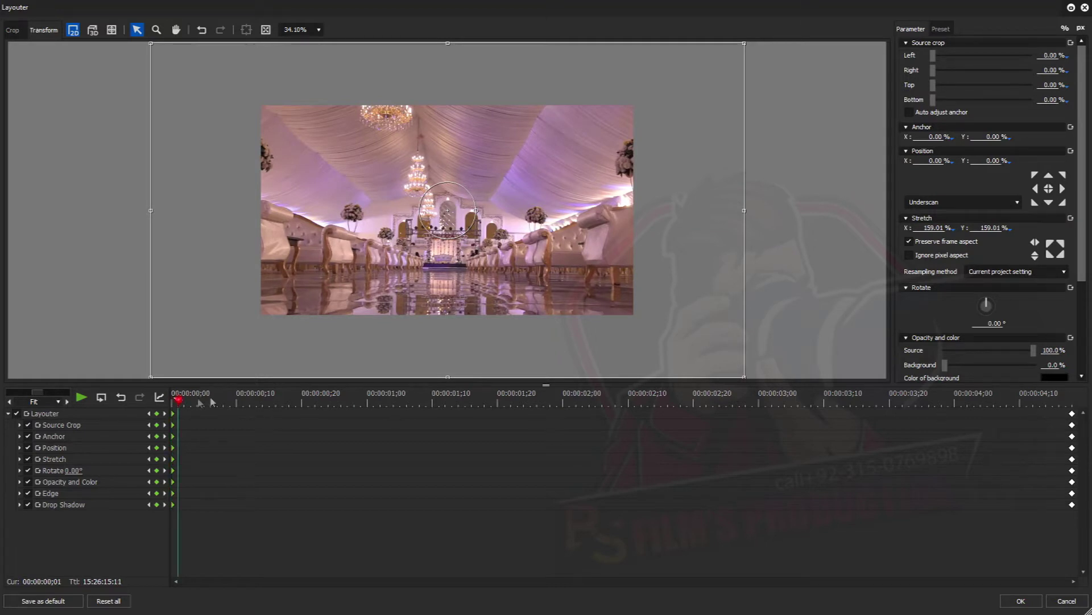
{"action": "left_click_drag", "start_coordinate": [212, 402], "coordinate": [667, 411]}
{"action": "left_click_drag", "start_coordinate": [899, 414], "coordinate": [98, 451]}
Raise the starting Stretch to 164.32%, confirm 100% at the end, apply, and play
{"action": "left_click_drag", "start_coordinate": [745, 212], "coordinate": [753, 211]}
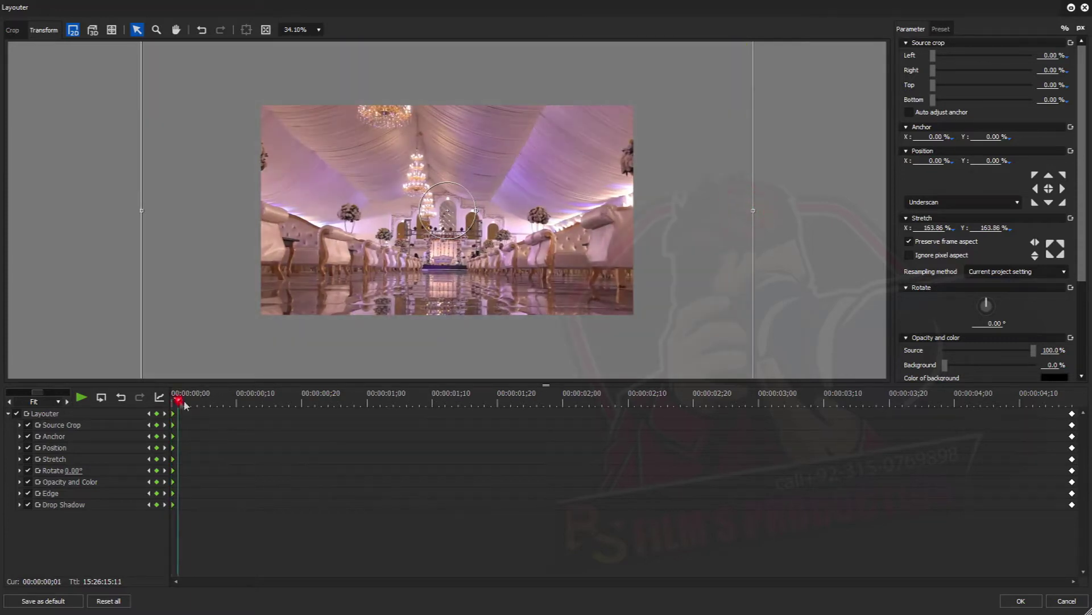
{"action": "left_click_drag", "start_coordinate": [906, 434], "coordinate": [1052, 550]}
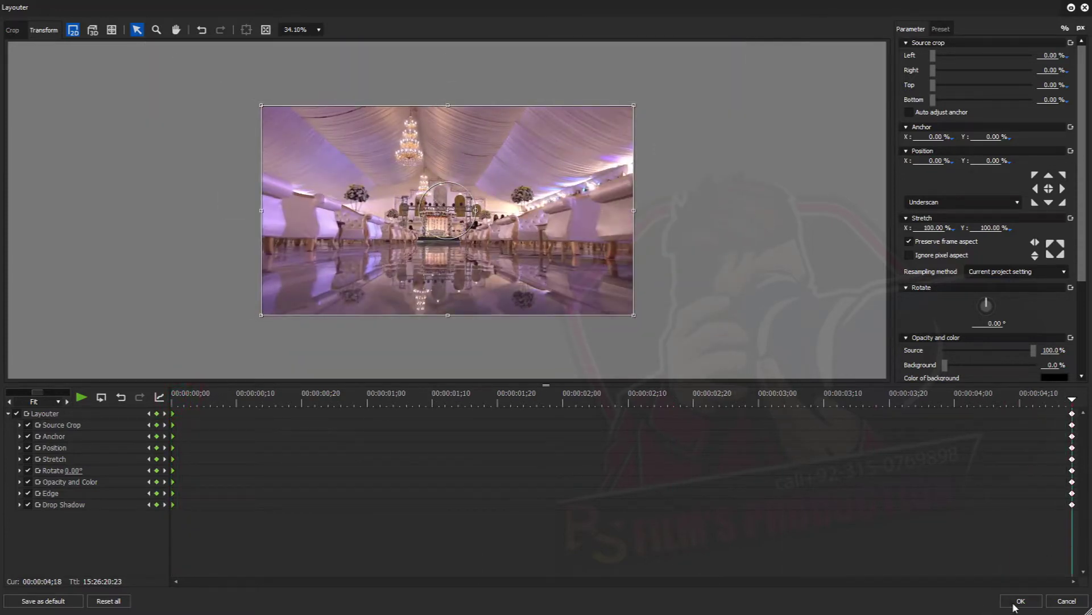
{"action": "left_click", "coordinate": [1015, 605]}
{"action": "left_click", "coordinate": [158, 380]}
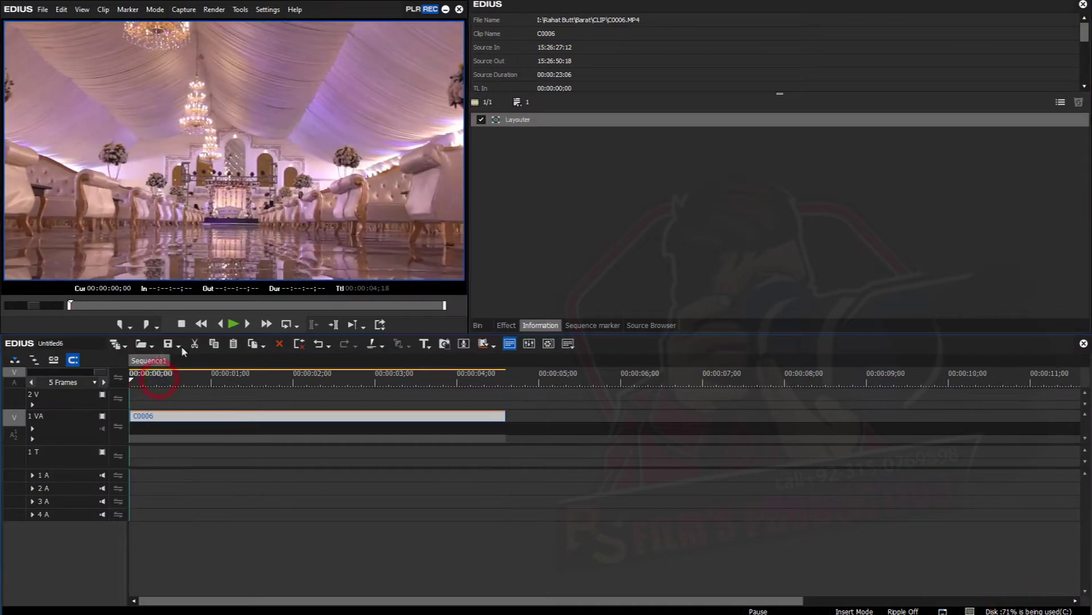
{"action": "left_click", "coordinate": [234, 323]}
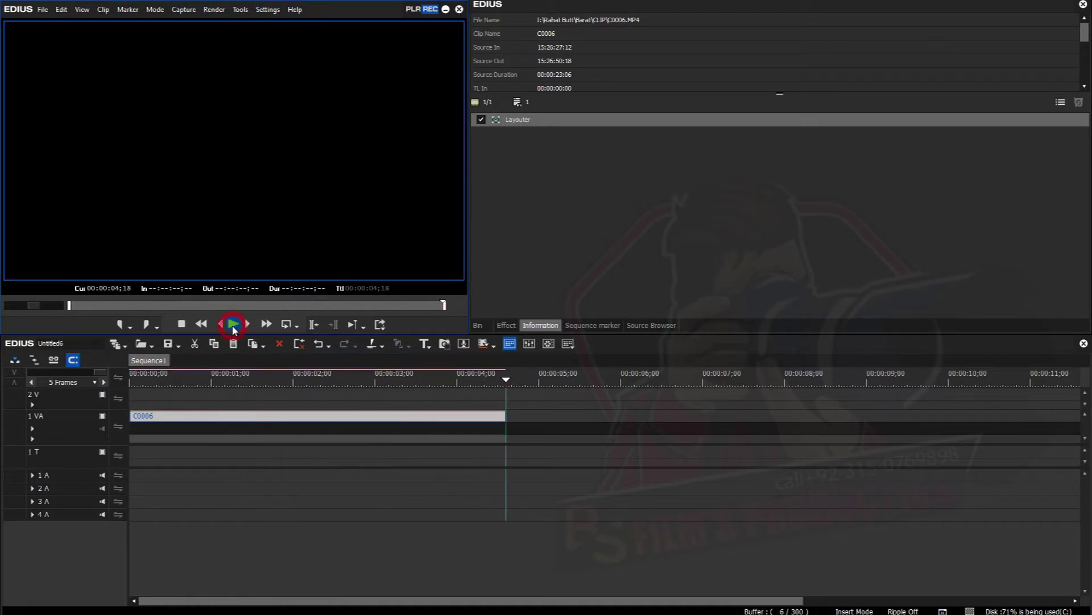
{"action": "left_click", "coordinate": [234, 324]}
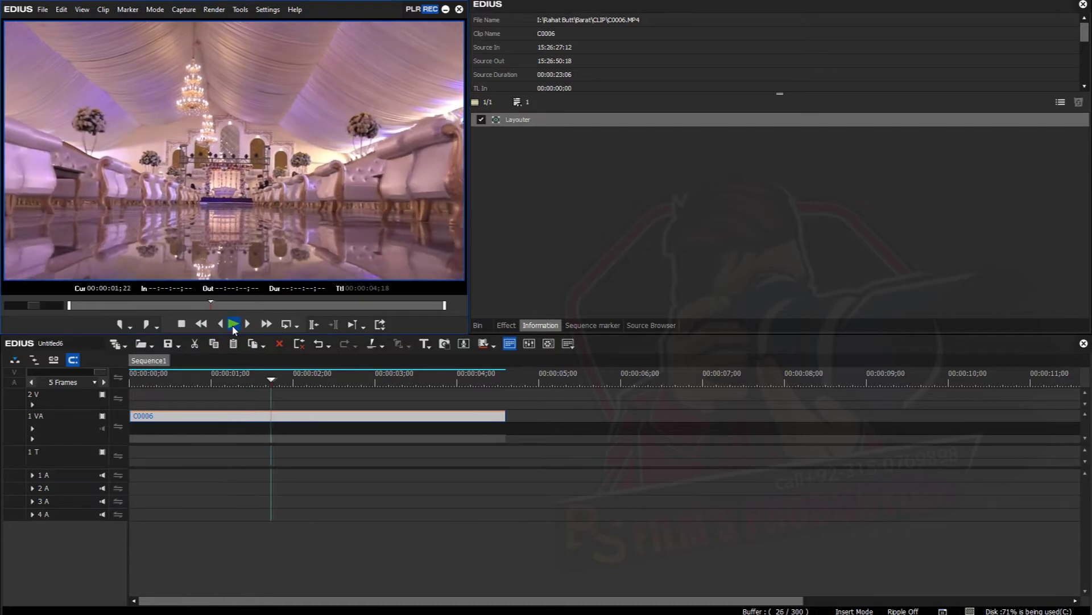
{"action": "left_click", "coordinate": [234, 324]}
{"action": "left_click", "coordinate": [482, 119]}
{"action": "left_click_drag", "start_coordinate": [211, 375], "coordinate": [59, 400]}
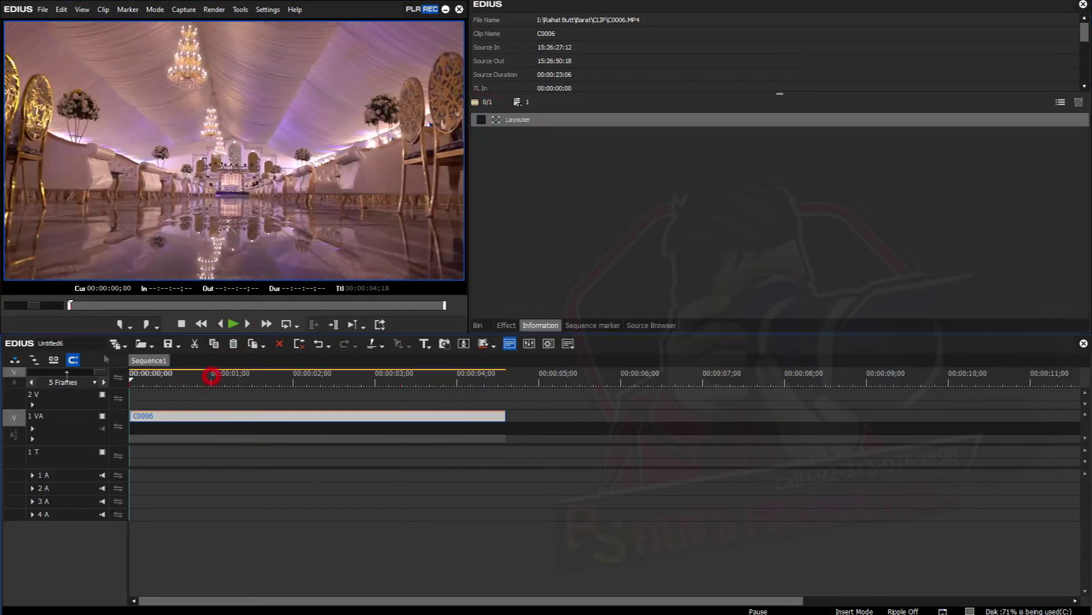
{"action": "left_click", "coordinate": [234, 324]}
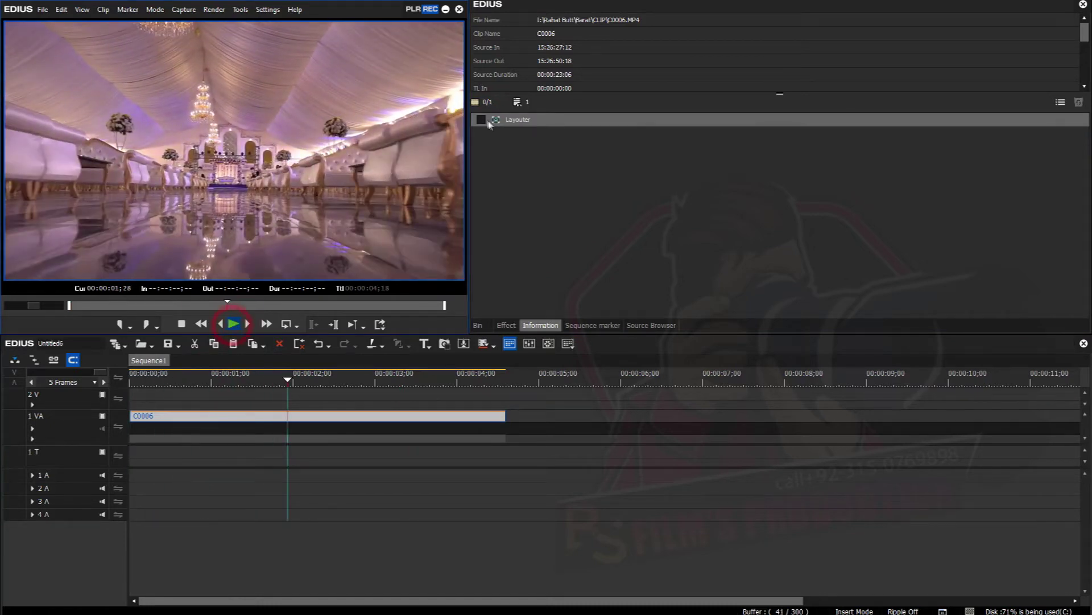
{"action": "left_click", "coordinate": [482, 119]}
{"action": "left_click", "coordinate": [206, 375]}
{"action": "left_click", "coordinate": [233, 325]}
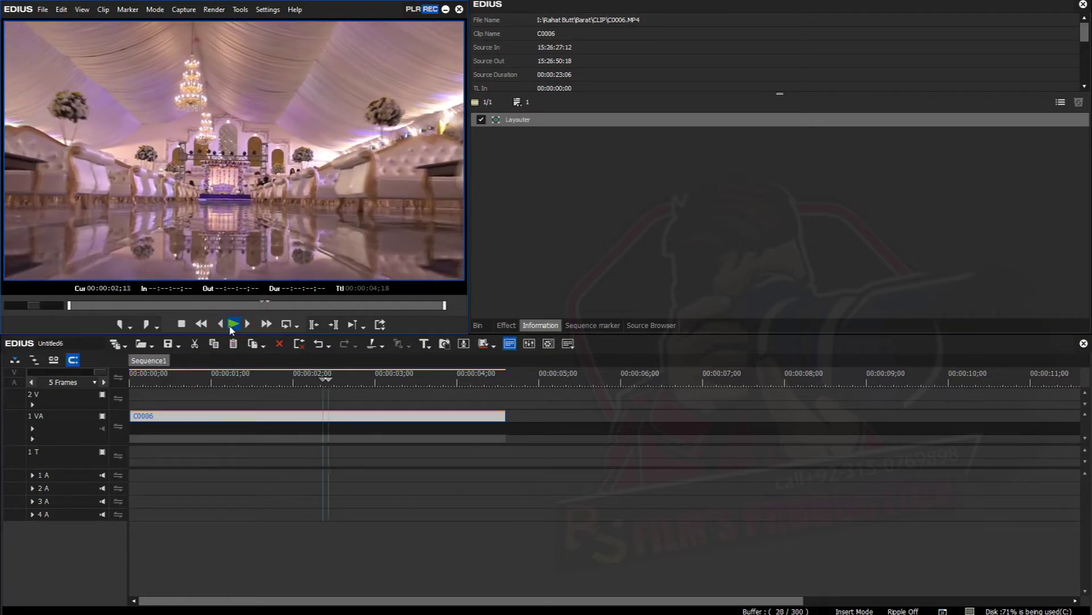
{"action": "left_click", "coordinate": [232, 325]}
{"action": "left_click", "coordinate": [221, 381]}
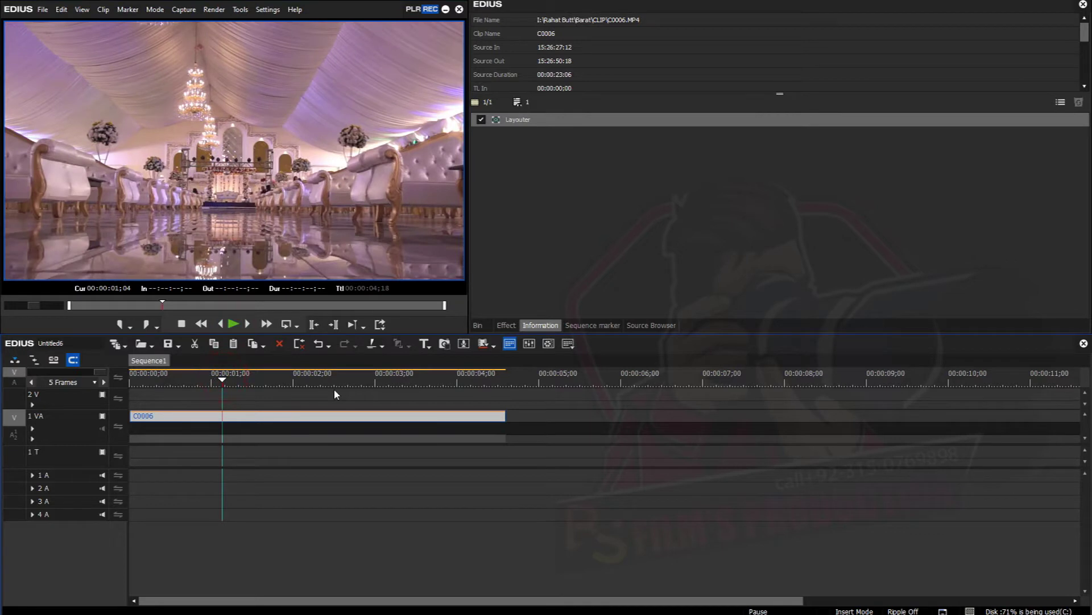
Cancel the Speed dialog and switch off the Layouter effect
{"action": "key", "text": "alt+e"}
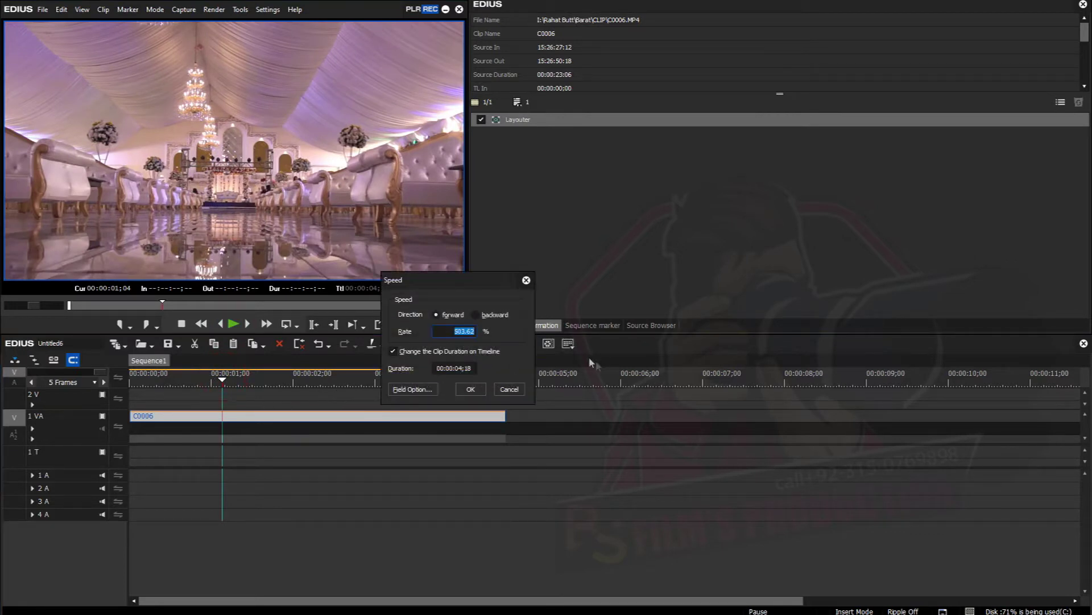
{"action": "left_click", "coordinate": [502, 389]}
{"action": "left_click", "coordinate": [481, 120]}
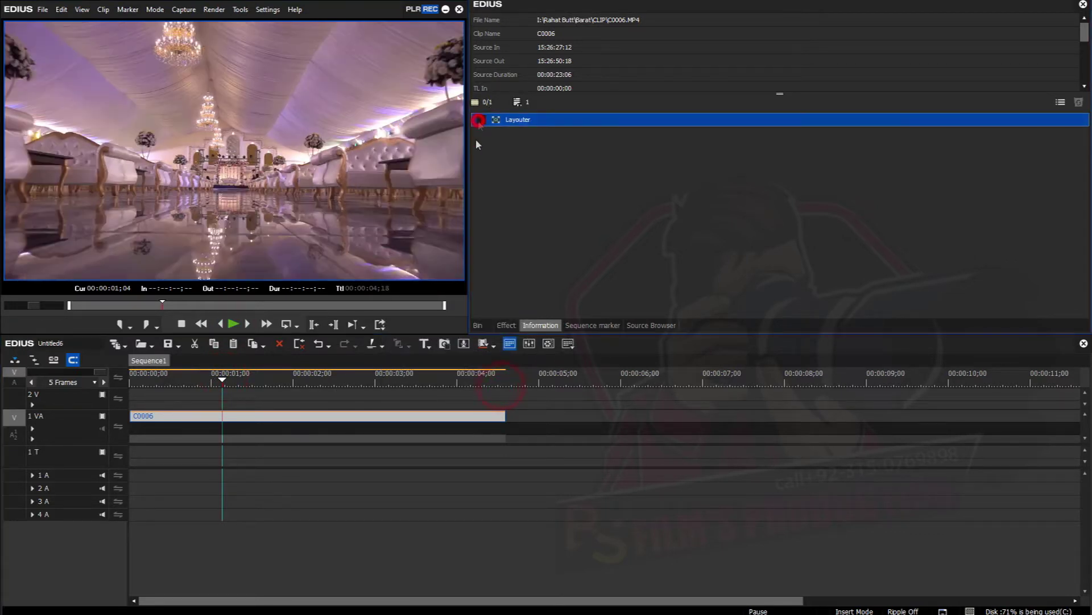
Set clip C0006's Speed to Backward and play Sequence1 from the start
{"action": "left_click", "coordinate": [221, 416]}
{"action": "key", "text": "alt+e"}
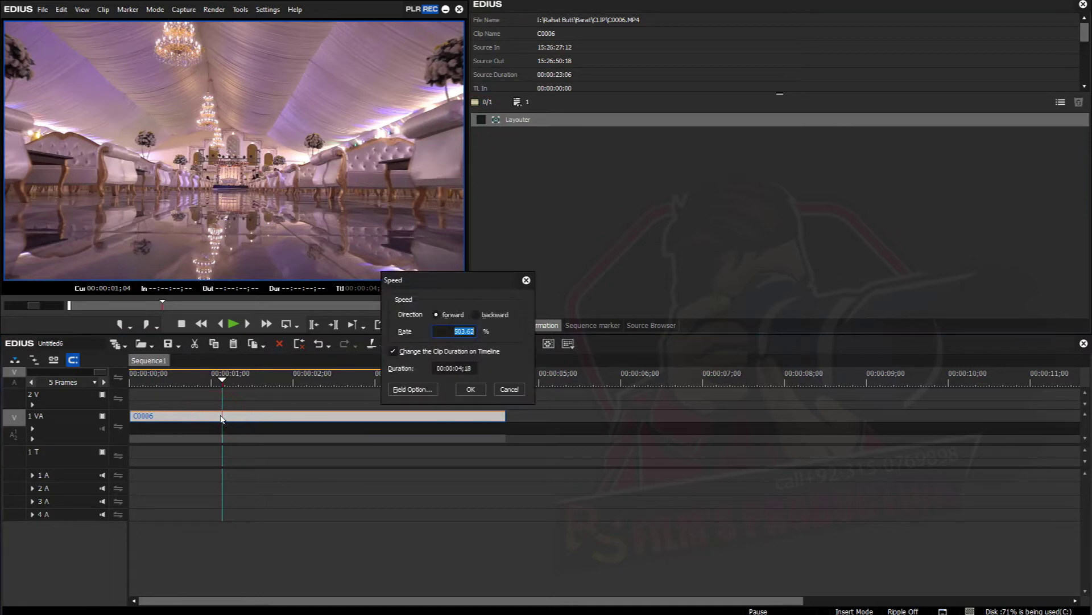
{"action": "left_click", "coordinate": [471, 389]}
{"action": "left_click_drag", "start_coordinate": [216, 379], "coordinate": [131, 381]}
{"action": "left_click", "coordinate": [235, 324]}
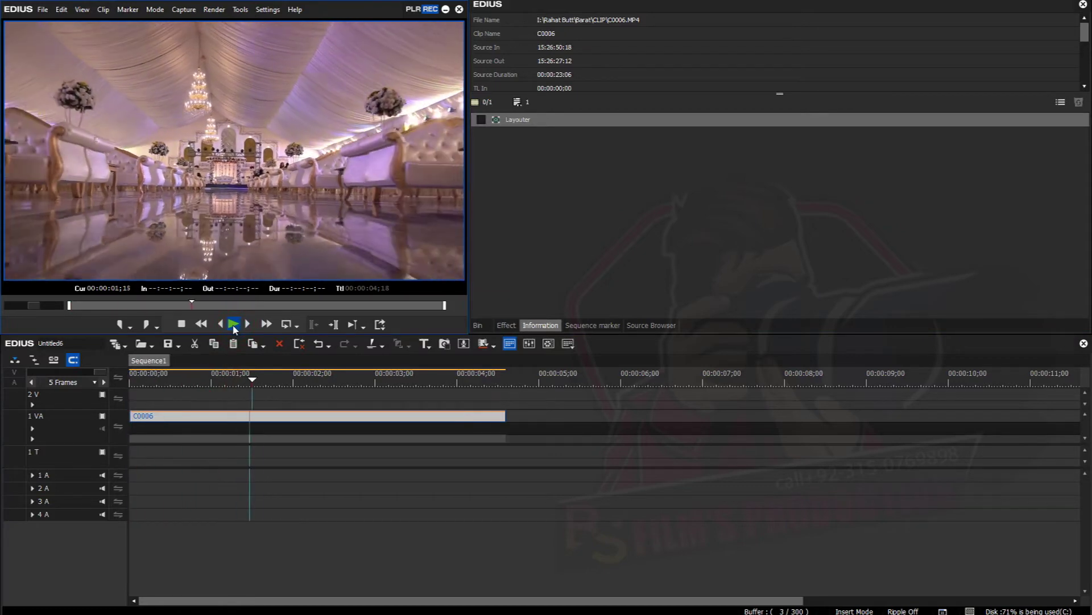
Stop the reversed preview and re-enable the Layouter effect
{"action": "left_click", "coordinate": [233, 324]}
{"action": "left_click", "coordinate": [382, 373]}
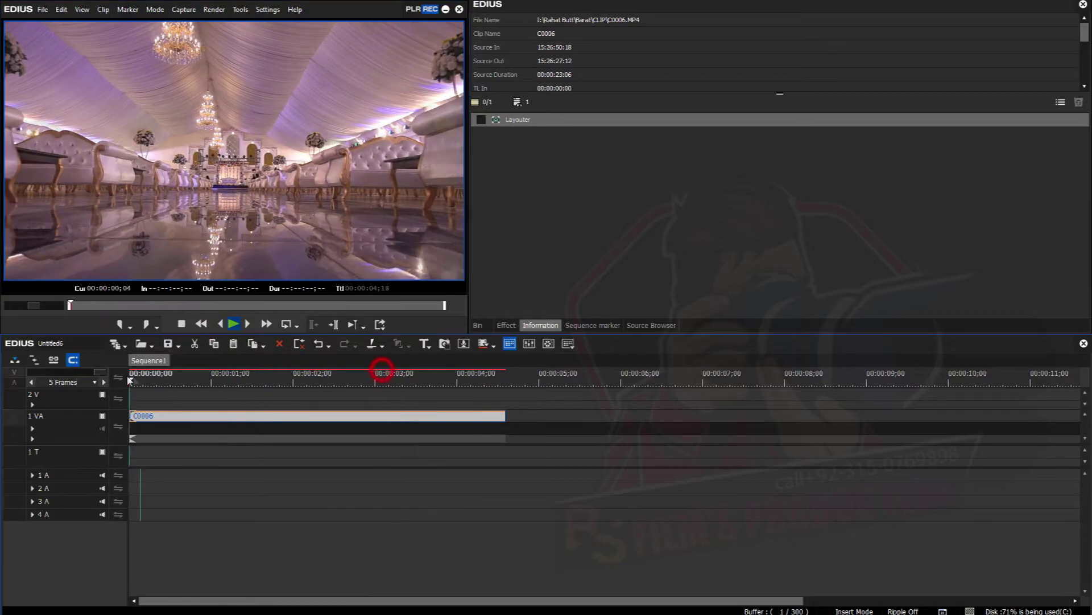
{"action": "left_click_drag", "start_coordinate": [187, 381], "coordinate": [138, 381]}
{"action": "left_click", "coordinate": [315, 377]}
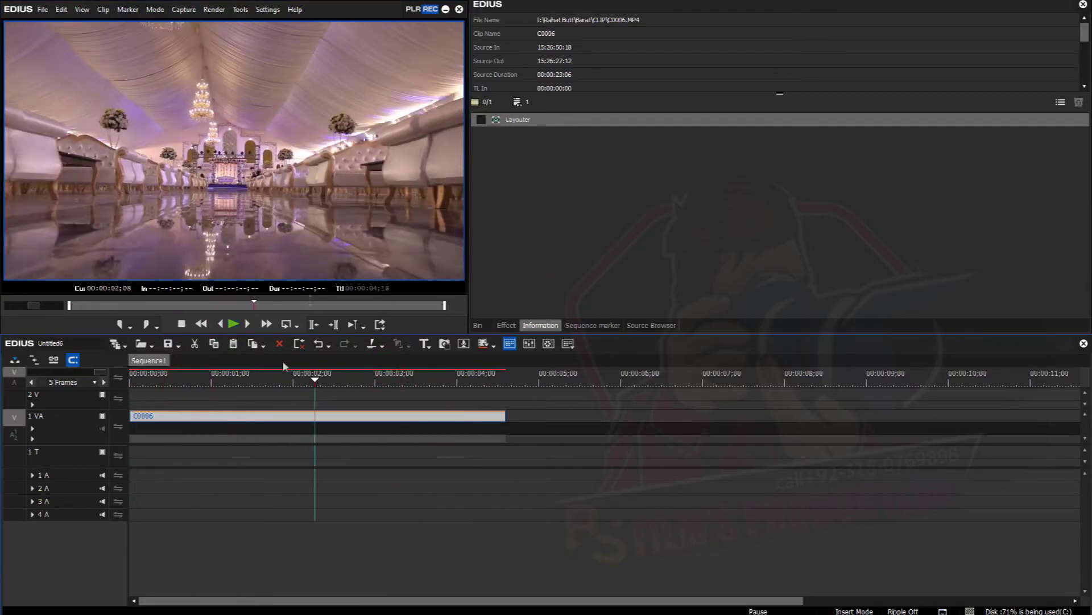
{"action": "left_click", "coordinate": [481, 120]}
Replay Sequence1 from the start to 00:00:04;02, then select the Layouter row
{"action": "left_click_drag", "start_coordinate": [278, 381], "coordinate": [130, 380]}
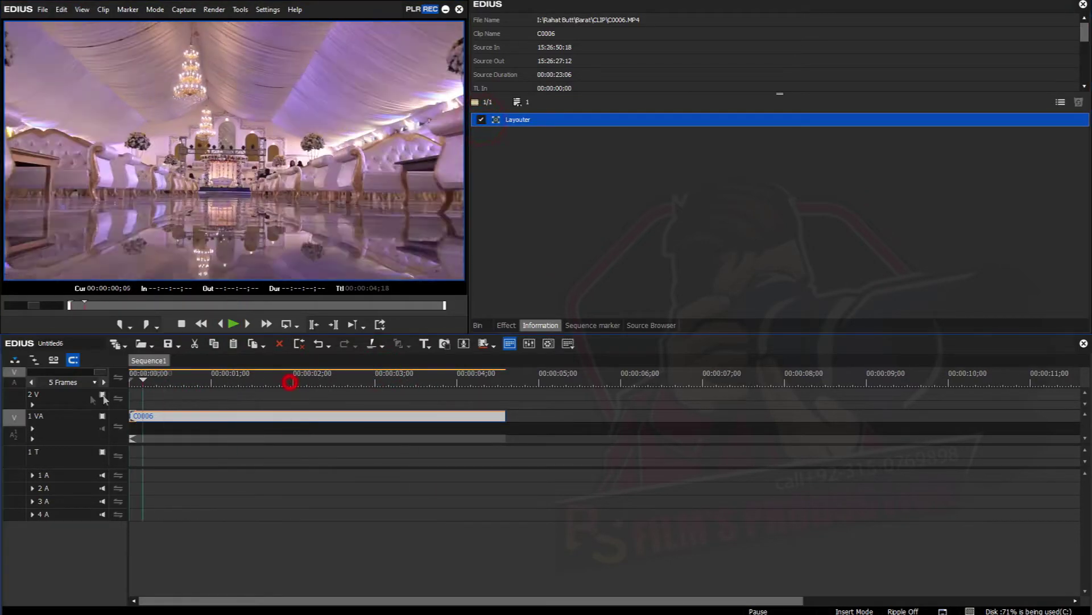
{"action": "left_click", "coordinate": [234, 323]}
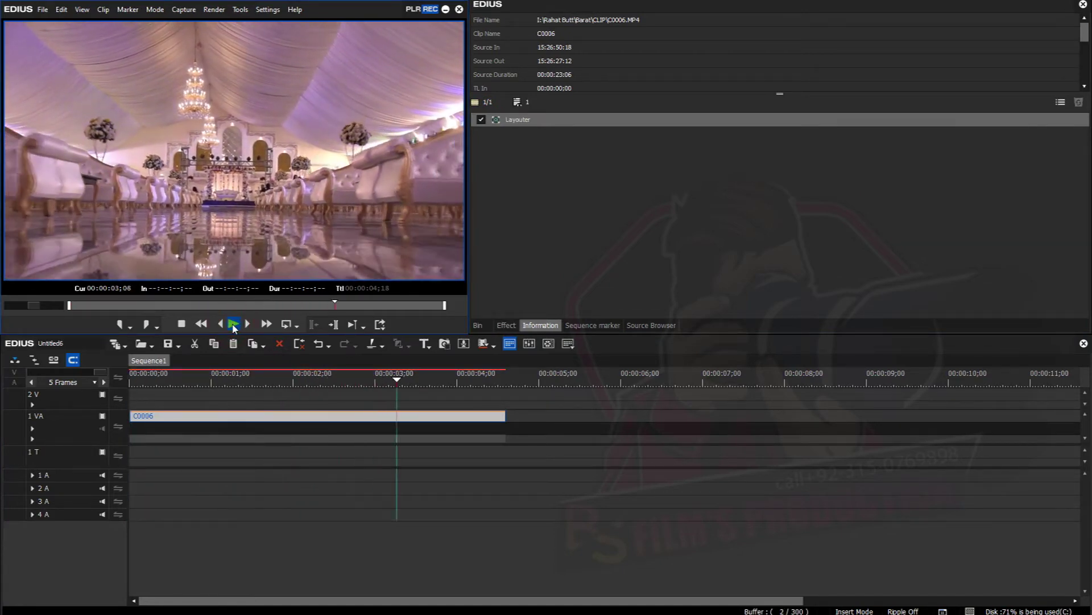
{"action": "left_click", "coordinate": [231, 376]}
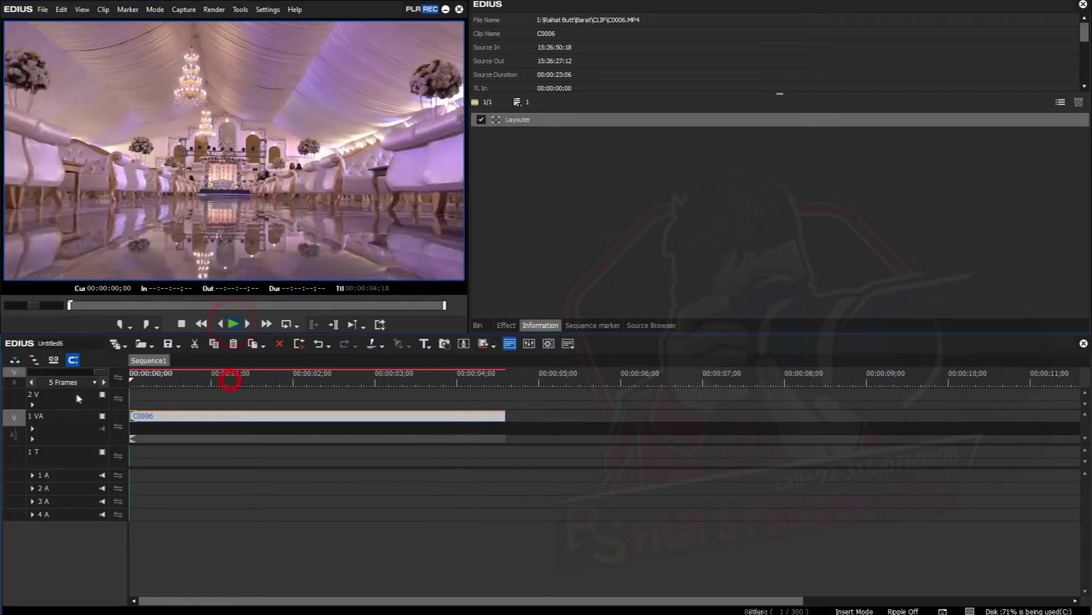
{"action": "left_click", "coordinate": [233, 323]}
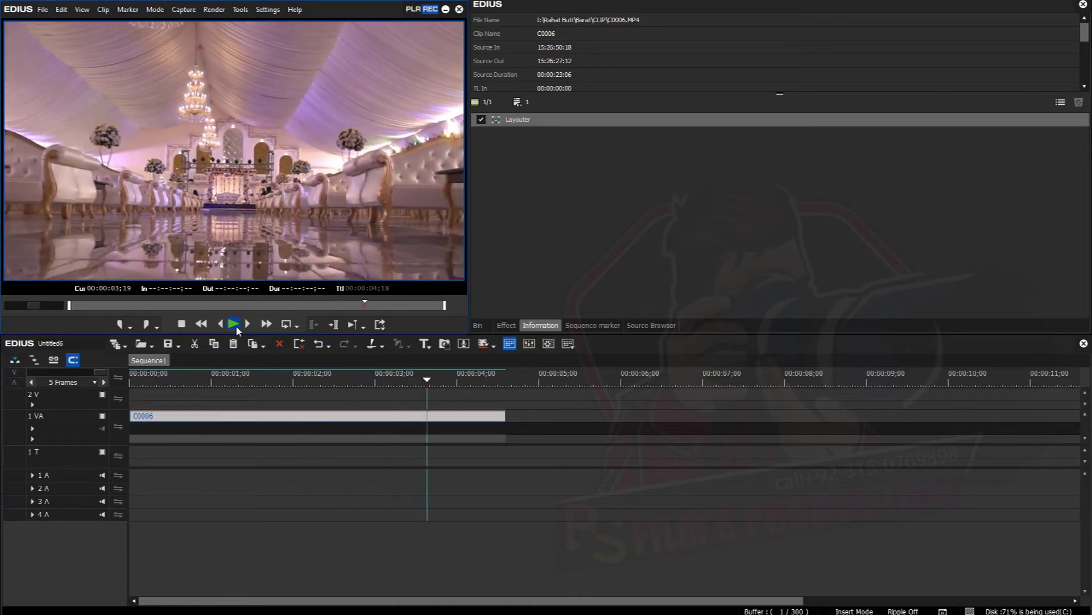
{"action": "left_click", "coordinate": [234, 325]}
{"action": "left_click", "coordinate": [518, 119]}
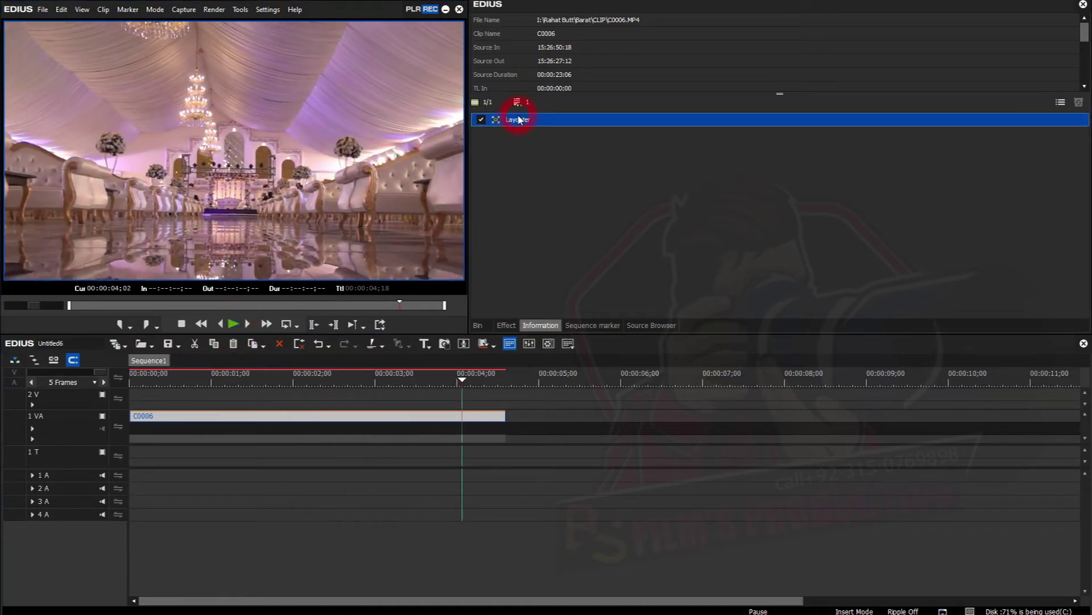
Review the 100%–164.32% Layouter zoom keyframes, confirm with OK, and move to 00:00:01;00
{"action": "double_click", "coordinate": [519, 119]}
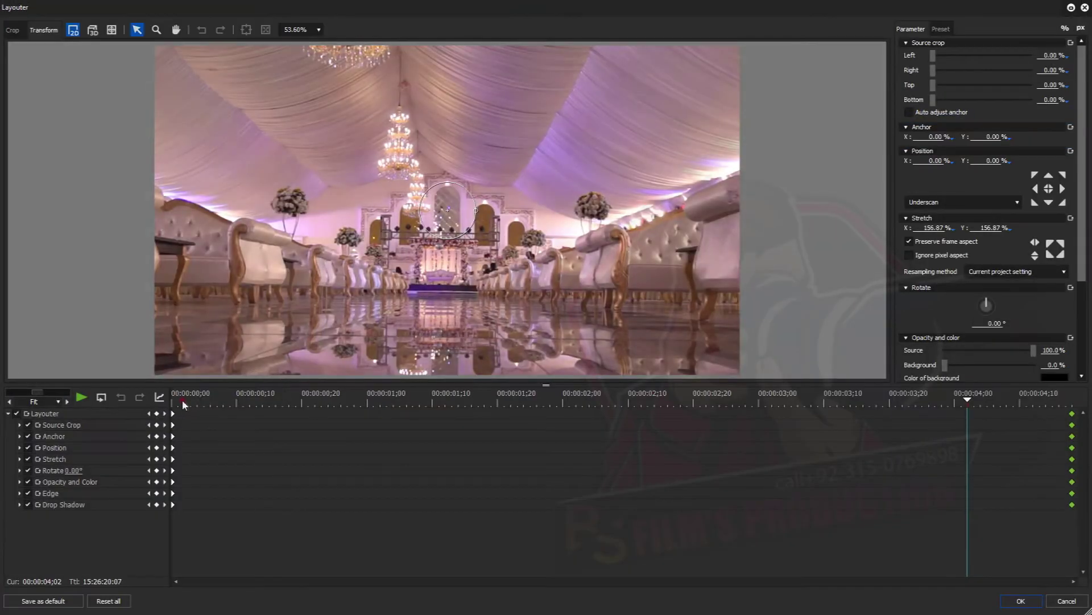
{"action": "left_click", "coordinate": [182, 401]}
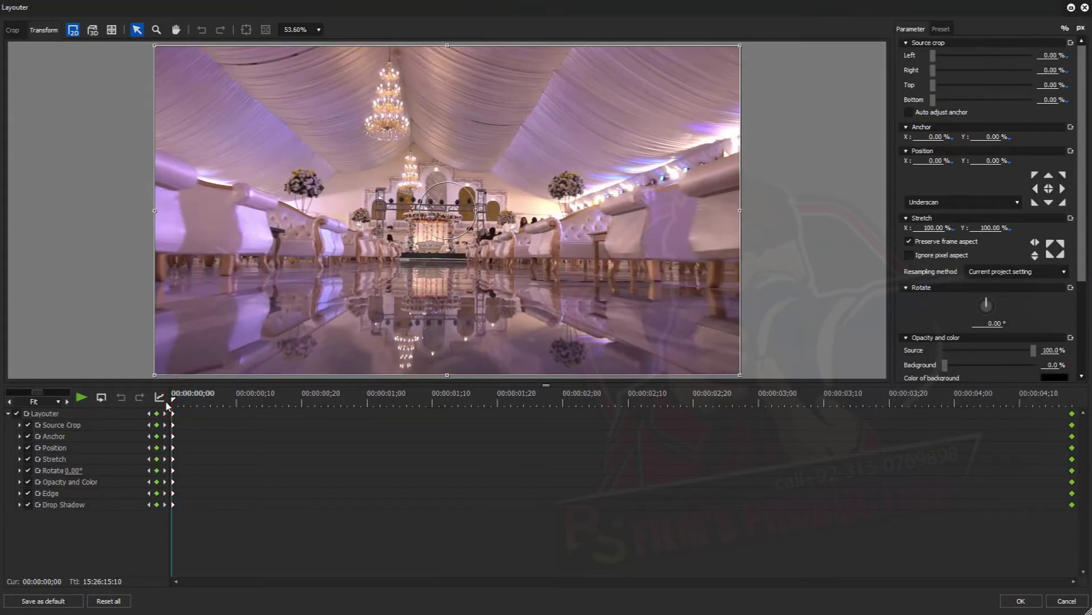
{"action": "left_click", "coordinate": [199, 398]}
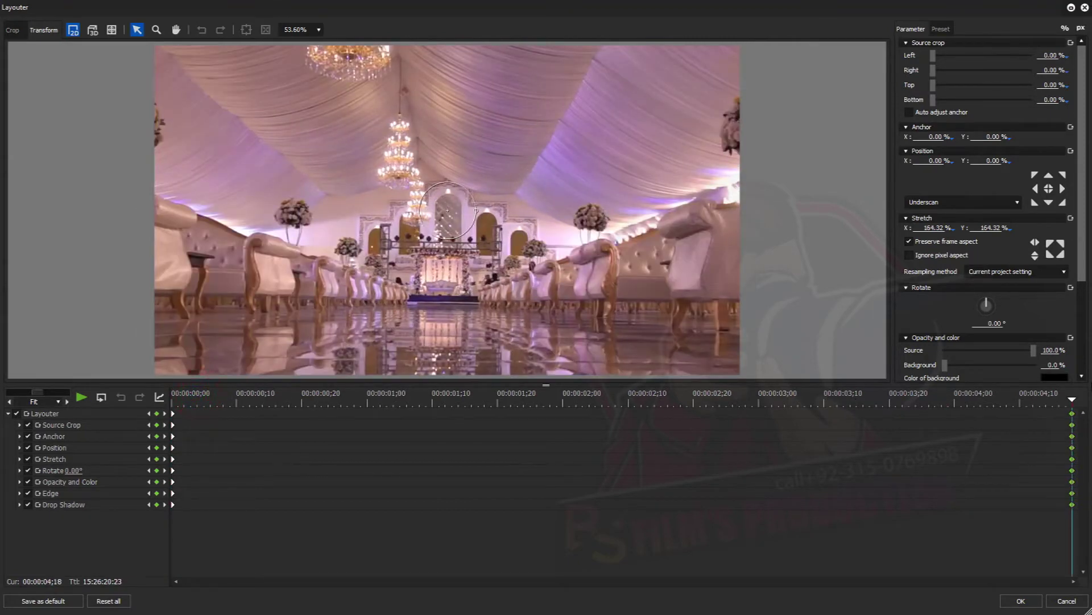
{"action": "left_click", "coordinate": [174, 398]}
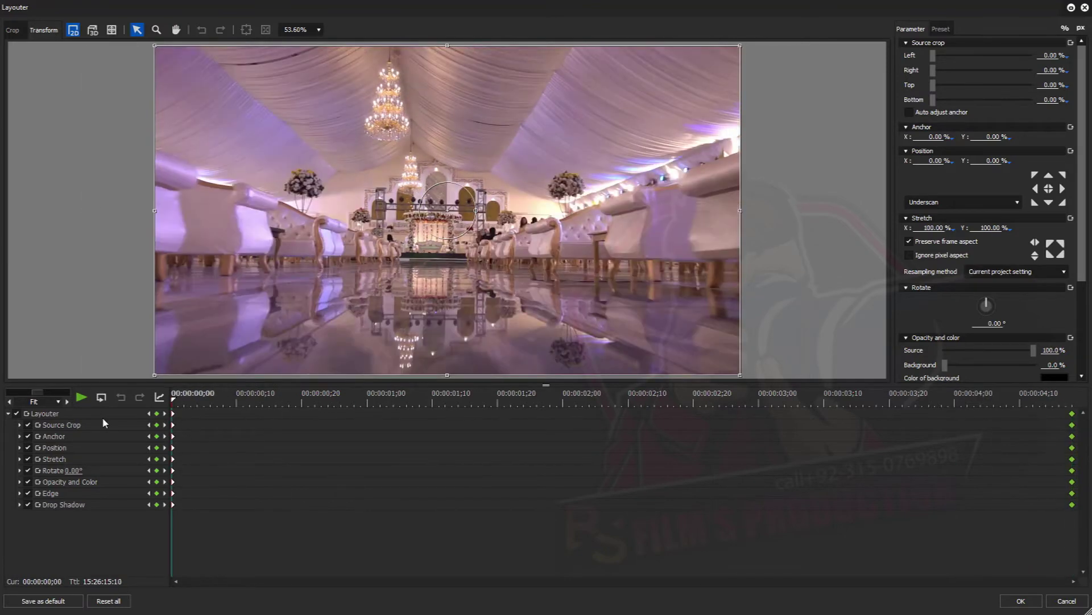
{"action": "left_click", "coordinate": [1018, 600]}
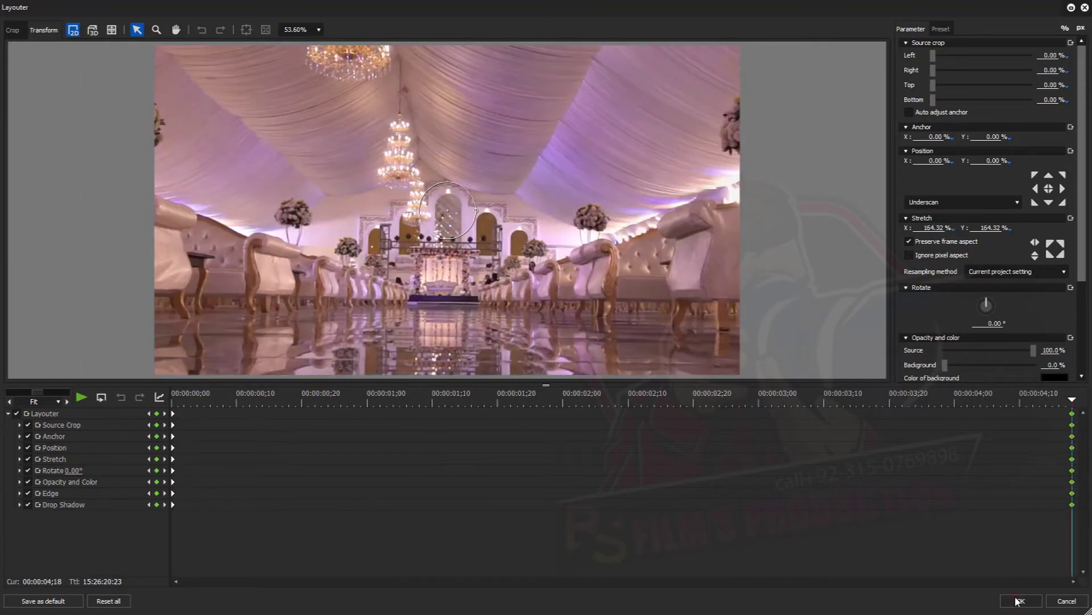
{"action": "left_click_drag", "start_coordinate": [285, 380], "coordinate": [211, 380]}
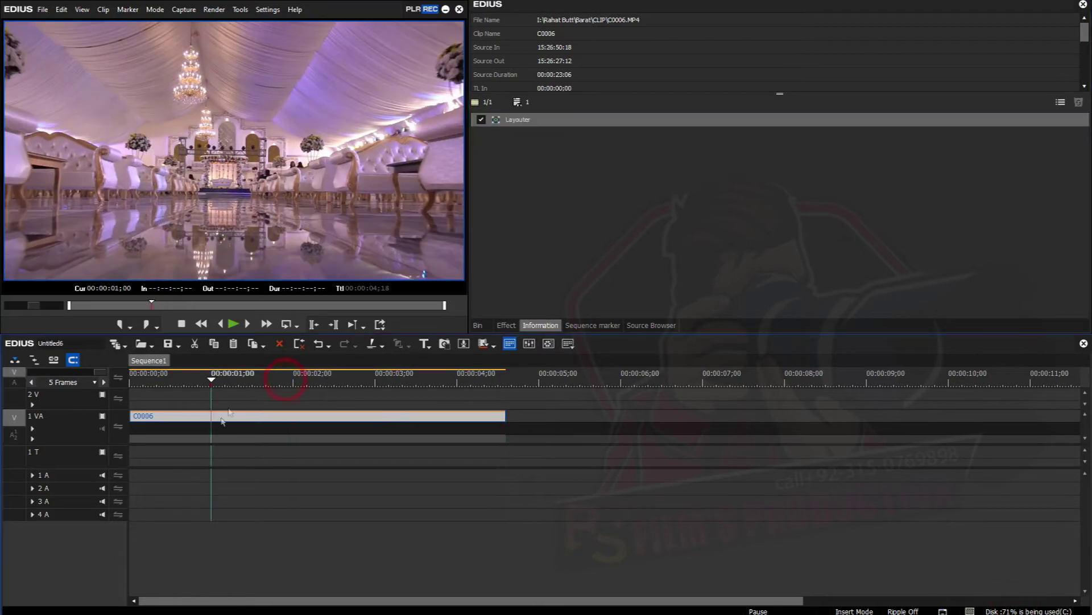
Delete all of C0006's Layouter keyframes, resetting Stretch to 100%, and close the editor
{"action": "left_click", "coordinate": [508, 119]}
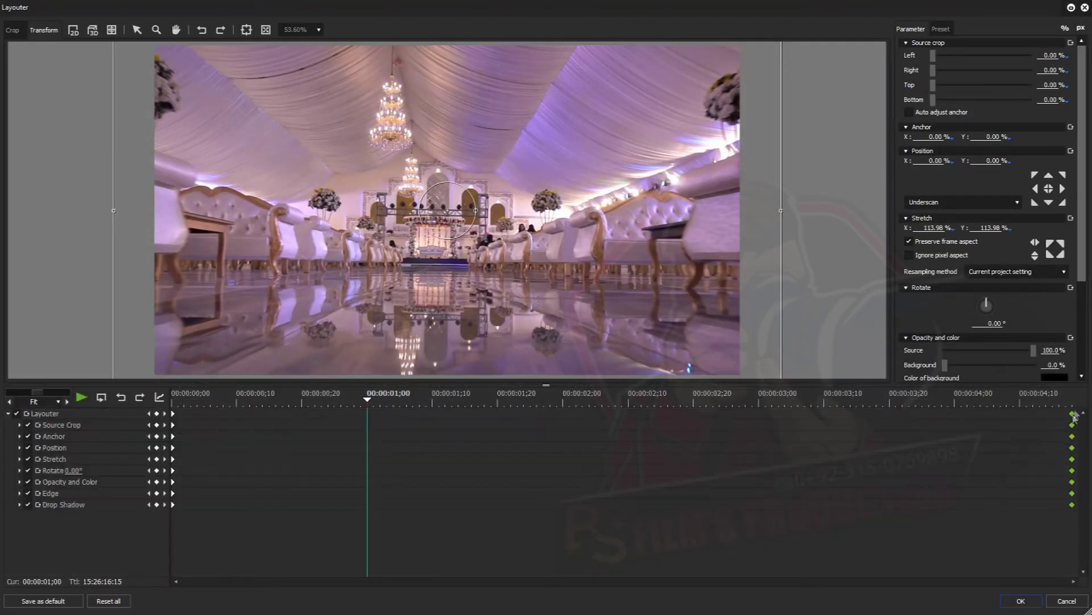
{"action": "key", "text": "Delete"}
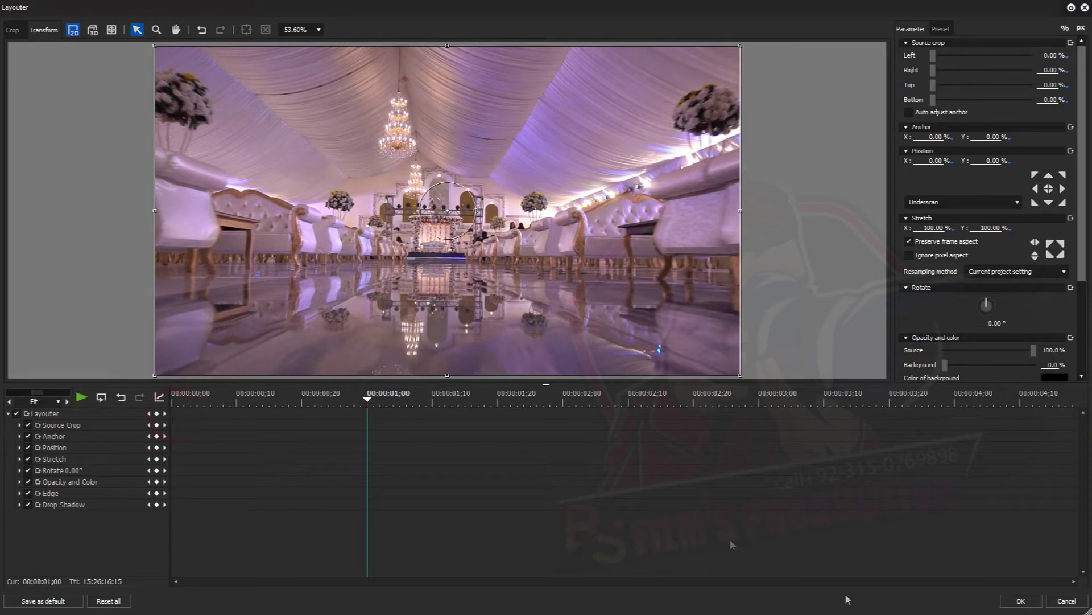
{"action": "left_click", "coordinate": [1022, 600]}
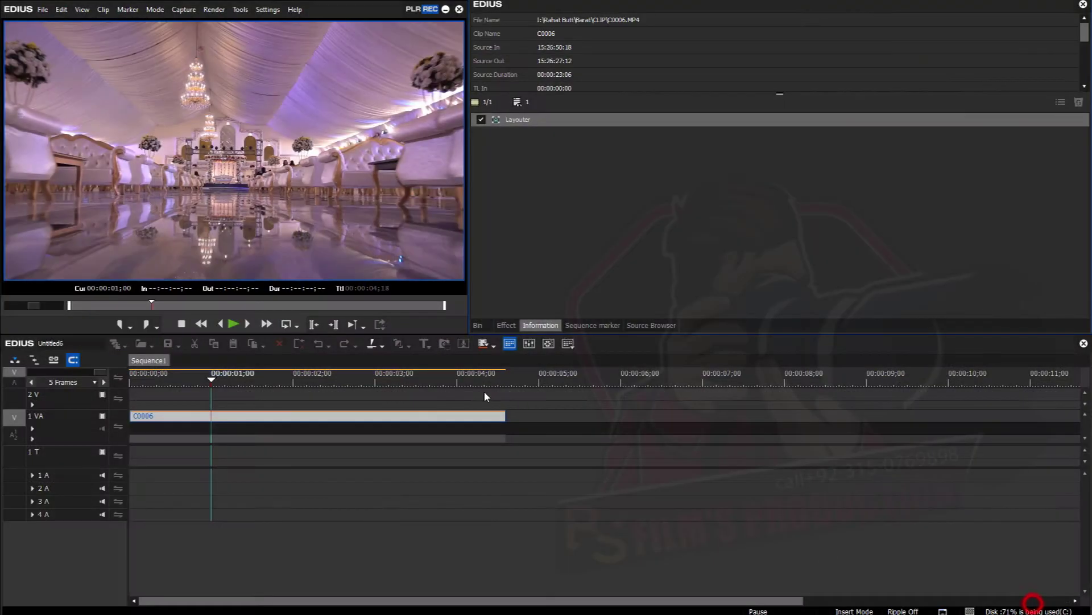
Play the reset clip from about one second to check it, then reopen C0006's Layouter settings
{"action": "left_click", "coordinate": [204, 373]}
{"action": "left_click", "coordinate": [234, 324]}
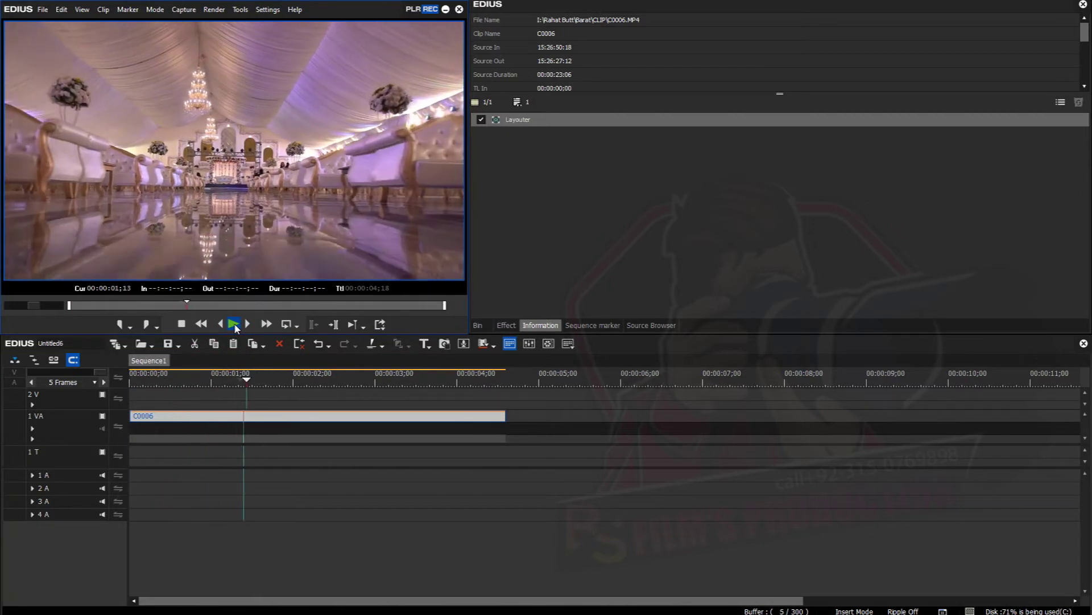
{"action": "left_click", "coordinate": [233, 323]}
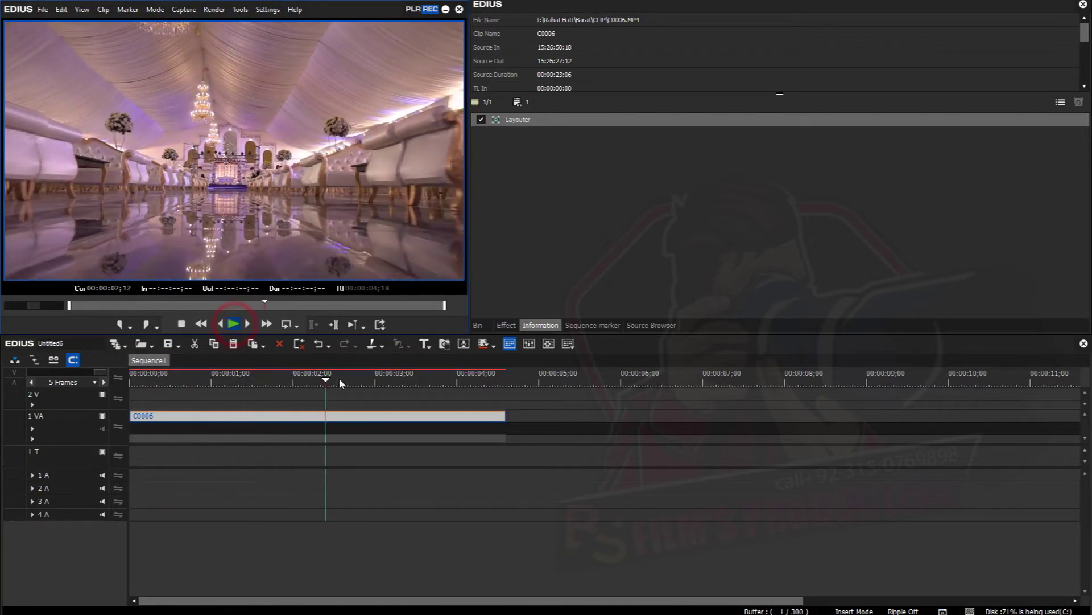
{"action": "left_click", "coordinate": [520, 120]}
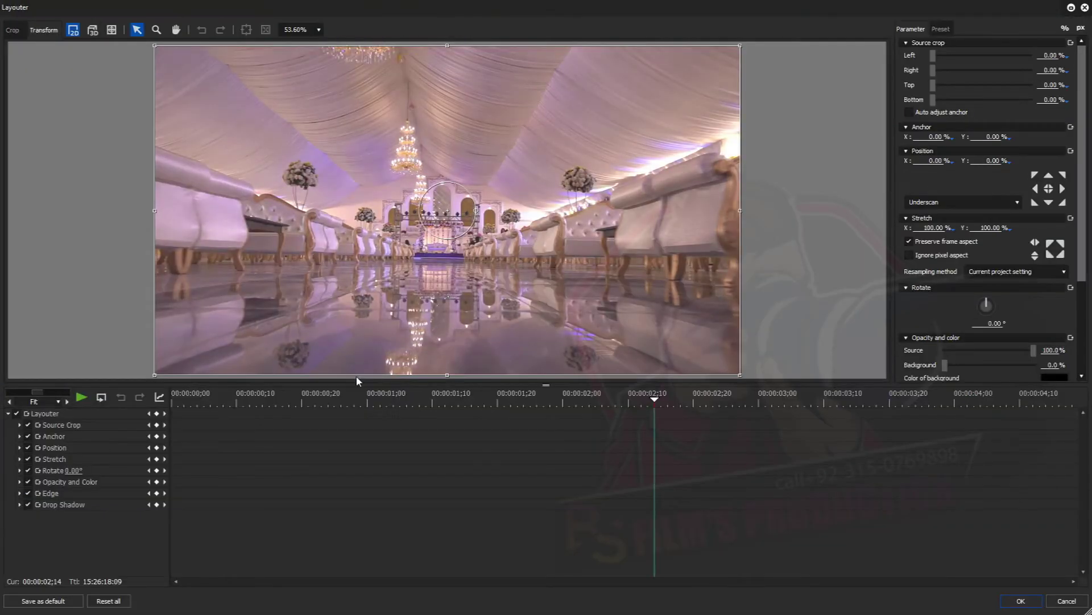
Keyframe C0006's Layouter to stretch from 100% at the start to 151.38% at 00:00:04;18
{"action": "left_click_drag", "start_coordinate": [272, 394], "coordinate": [170, 399]}
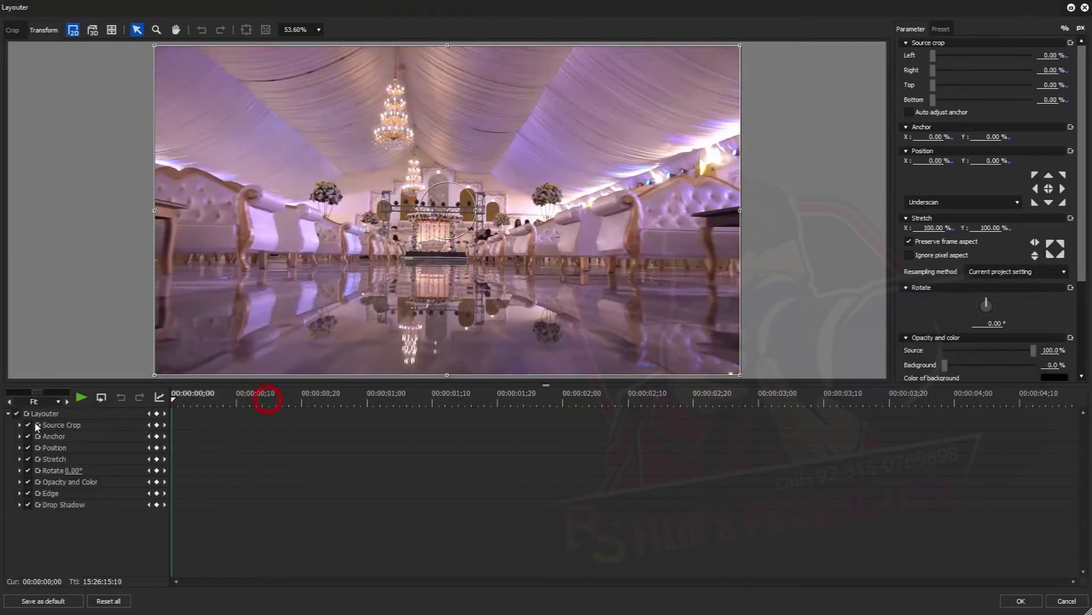
{"action": "left_click", "coordinate": [191, 398]}
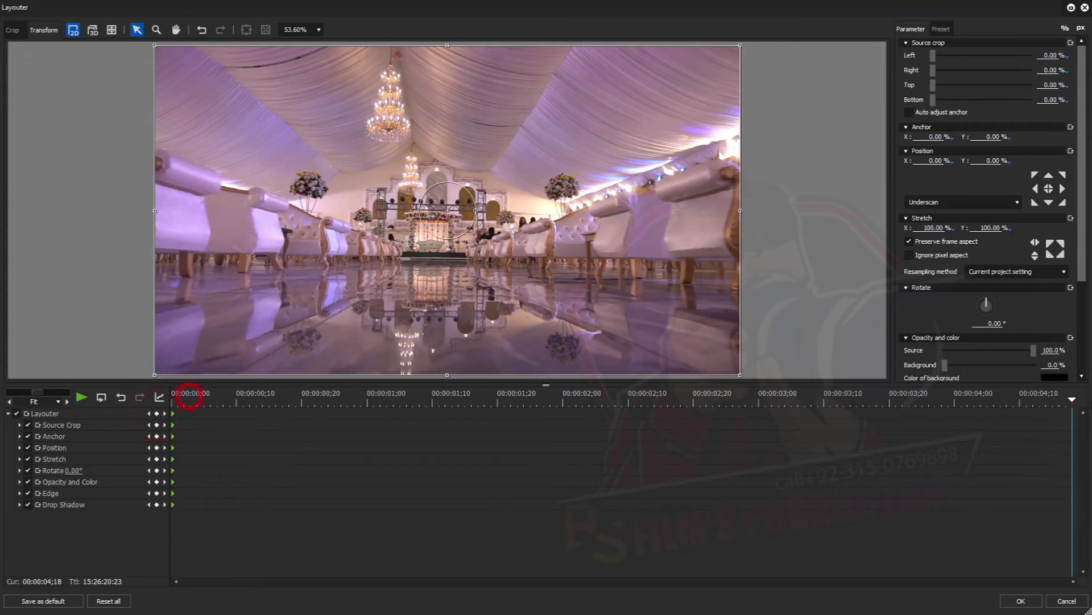
{"action": "left_click", "coordinate": [165, 413]}
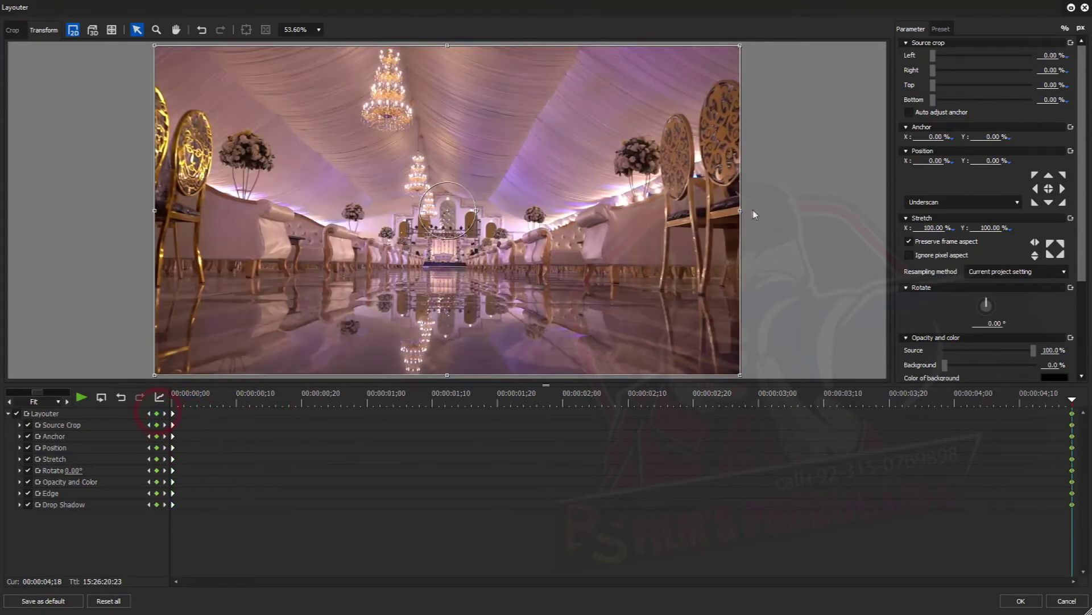
{"action": "left_click_drag", "start_coordinate": [741, 212], "coordinate": [892, 212]}
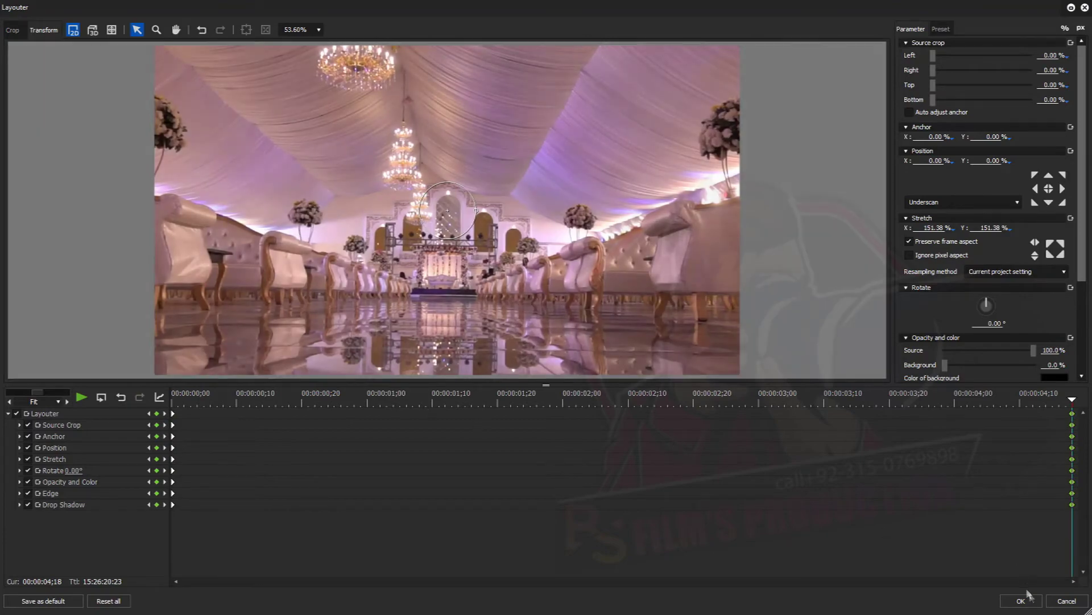
{"action": "left_click", "coordinate": [1024, 600]}
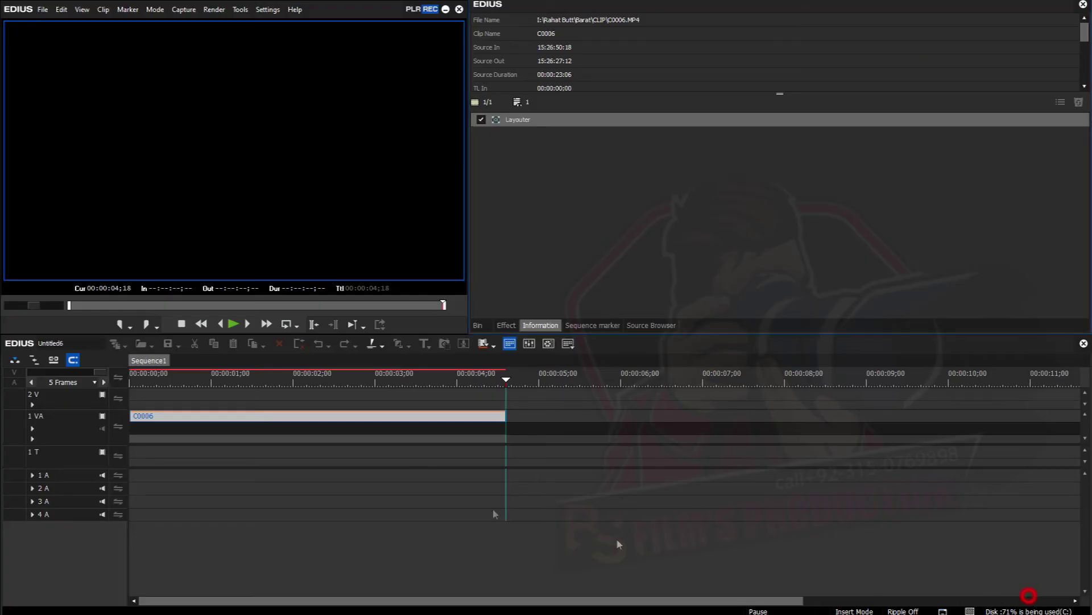
Reopen C0006's Layouter at the clip end 00:00:04;18 and zoom the preview out to show the whole frame
{"action": "left_click", "coordinate": [519, 121]}
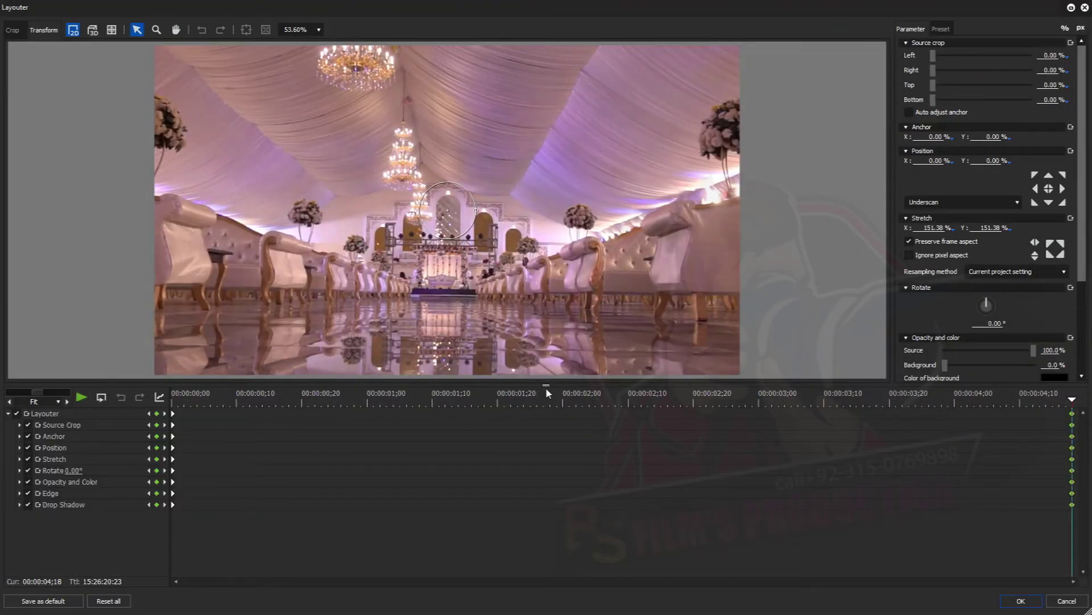
{"action": "left_click", "coordinate": [544, 387]}
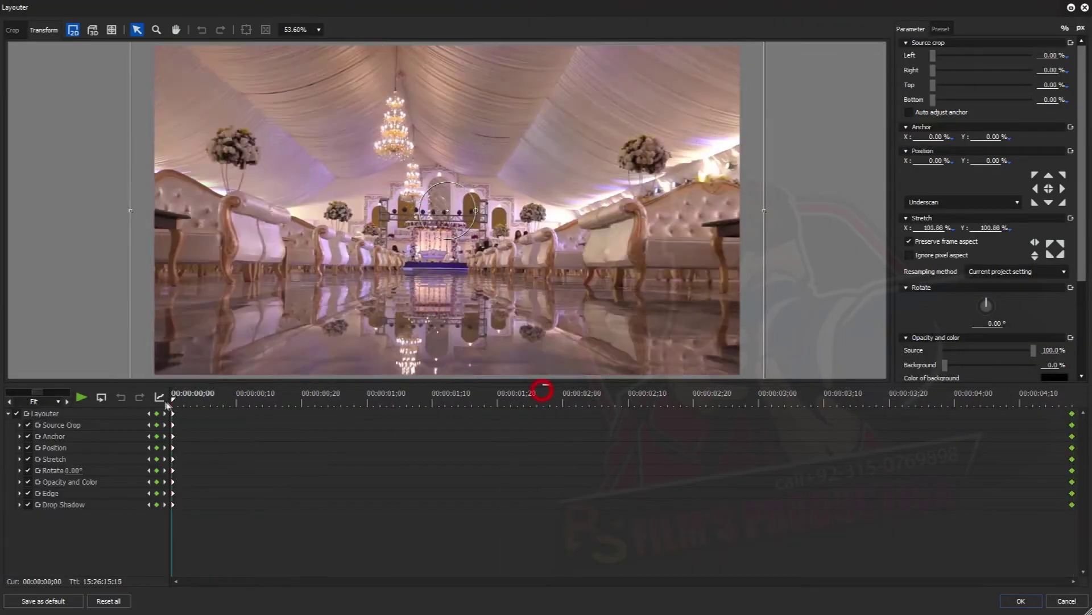
{"action": "left_click_drag", "start_coordinate": [172, 400], "coordinate": [1072, 400]}
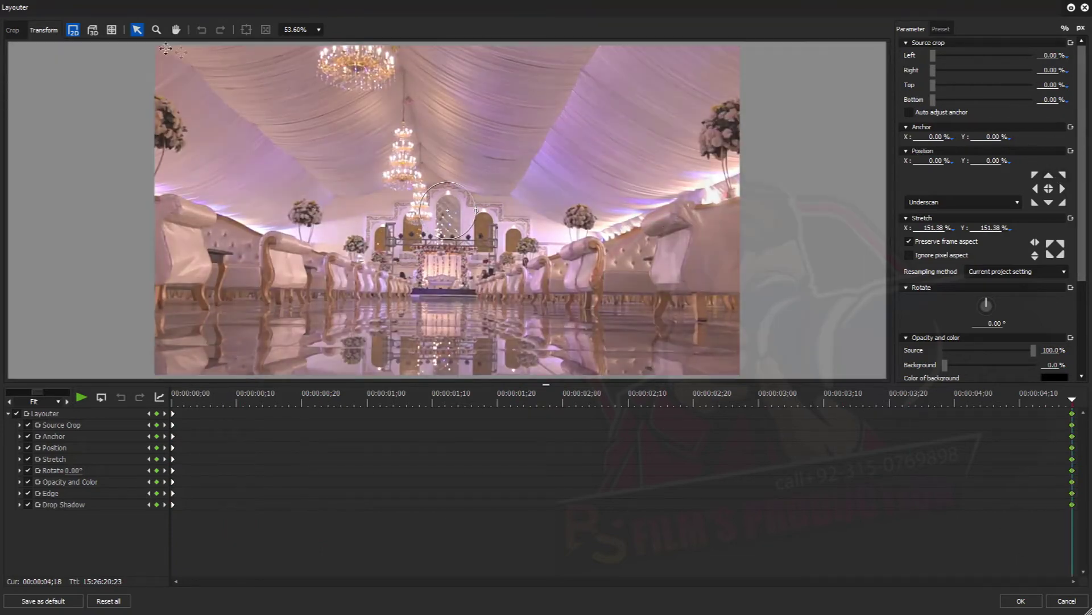
{"action": "left_click", "coordinate": [156, 31]}
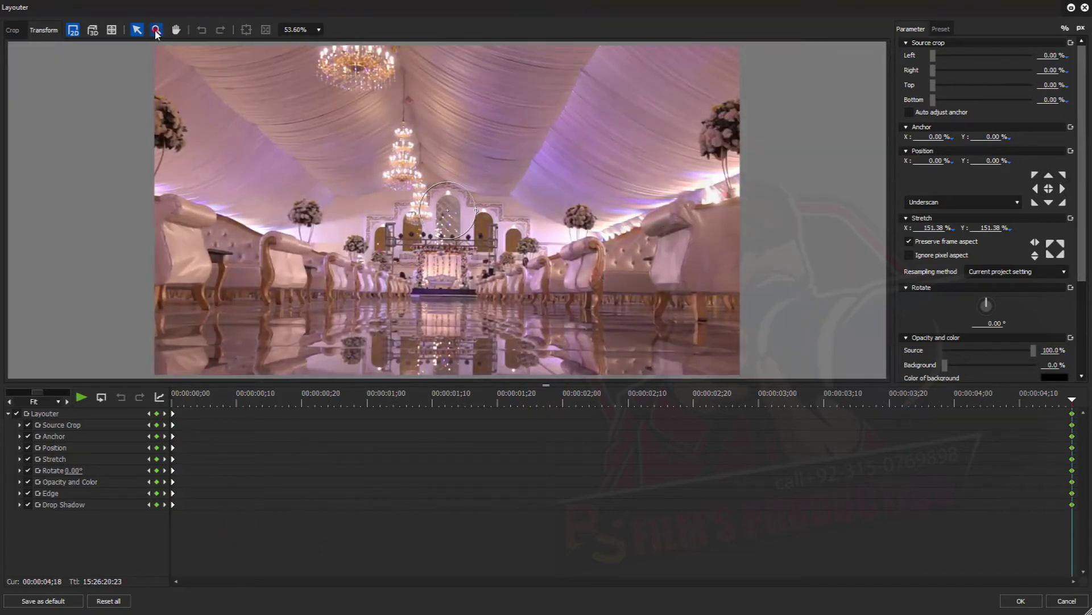
{"action": "left_click", "coordinate": [235, 164]}
{"action": "left_click", "coordinate": [249, 259]}
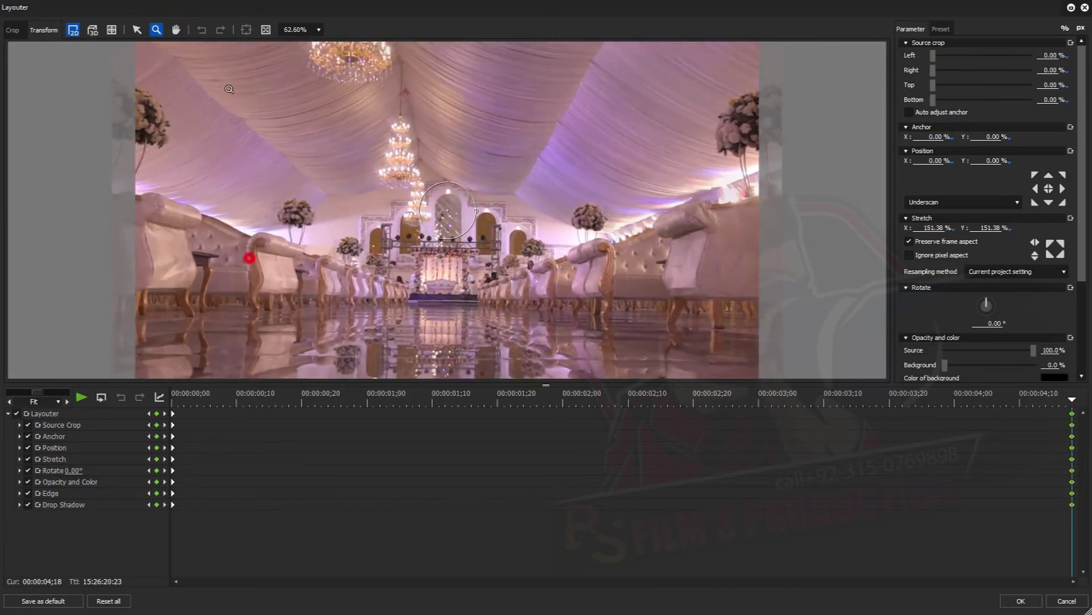
{"action": "right_click", "coordinate": [215, 67]}
{"action": "right_click", "coordinate": [239, 81]}
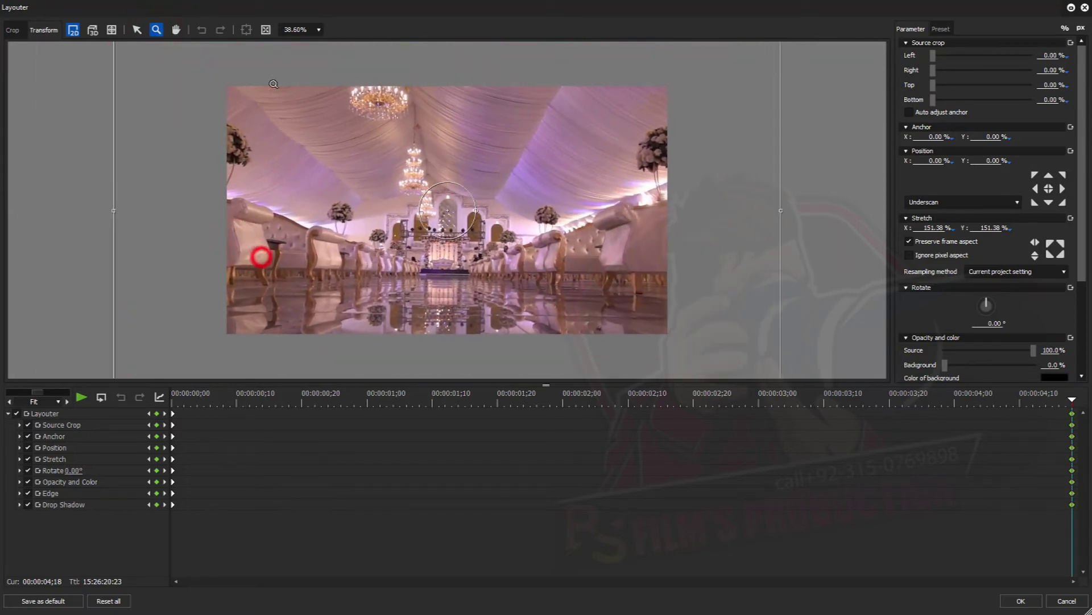
{"action": "right_click", "coordinate": [272, 137]}
{"action": "right_click", "coordinate": [271, 136]}
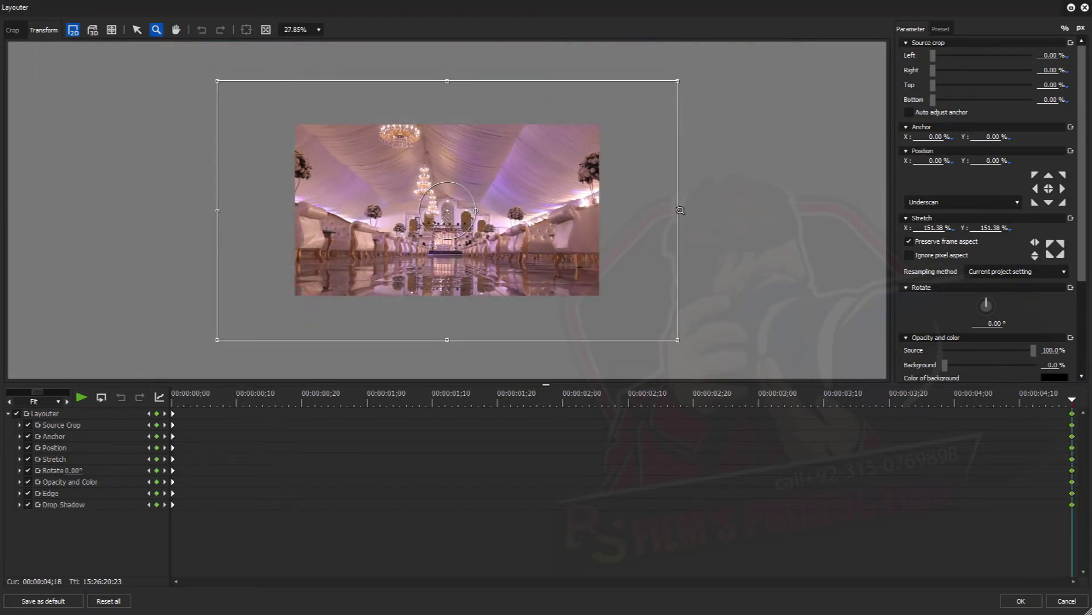
Enlarge the end-frame zoom to about 165.67% and apply it
{"action": "left_click", "coordinate": [137, 30]}
{"action": "left_click_drag", "start_coordinate": [678, 211], "coordinate": [699, 211]}
{"action": "left_click", "coordinate": [1020, 599]}
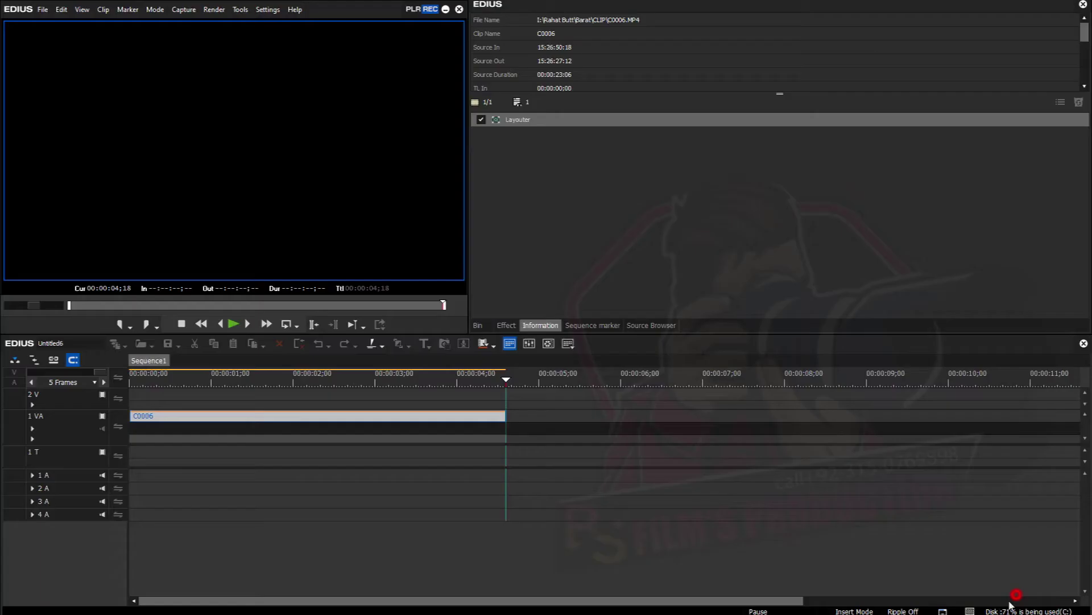
{"action": "left_click", "coordinate": [239, 374]}
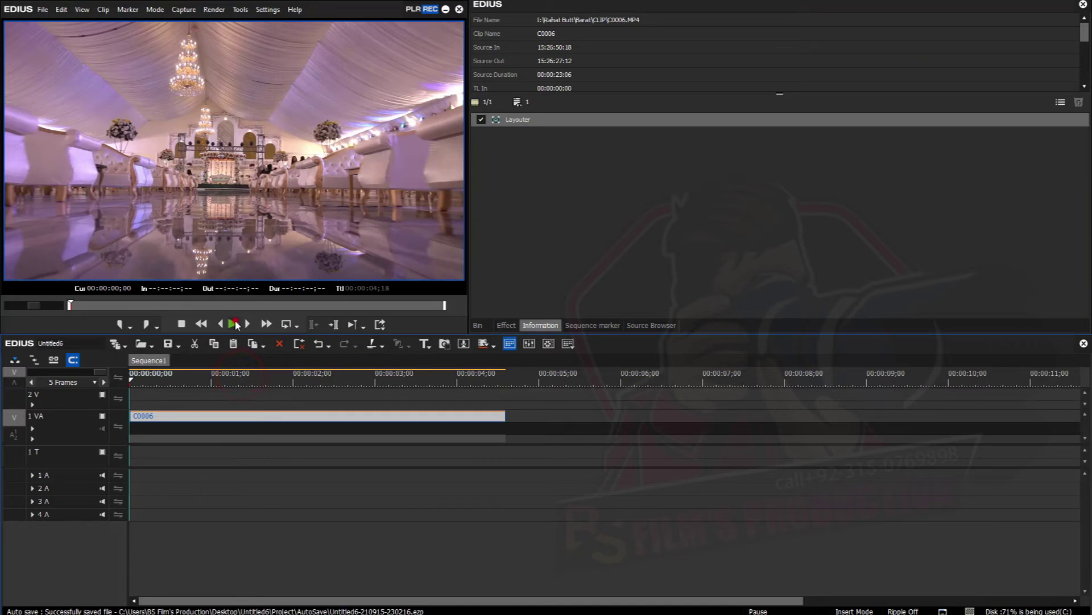
{"action": "left_click", "coordinate": [233, 323]}
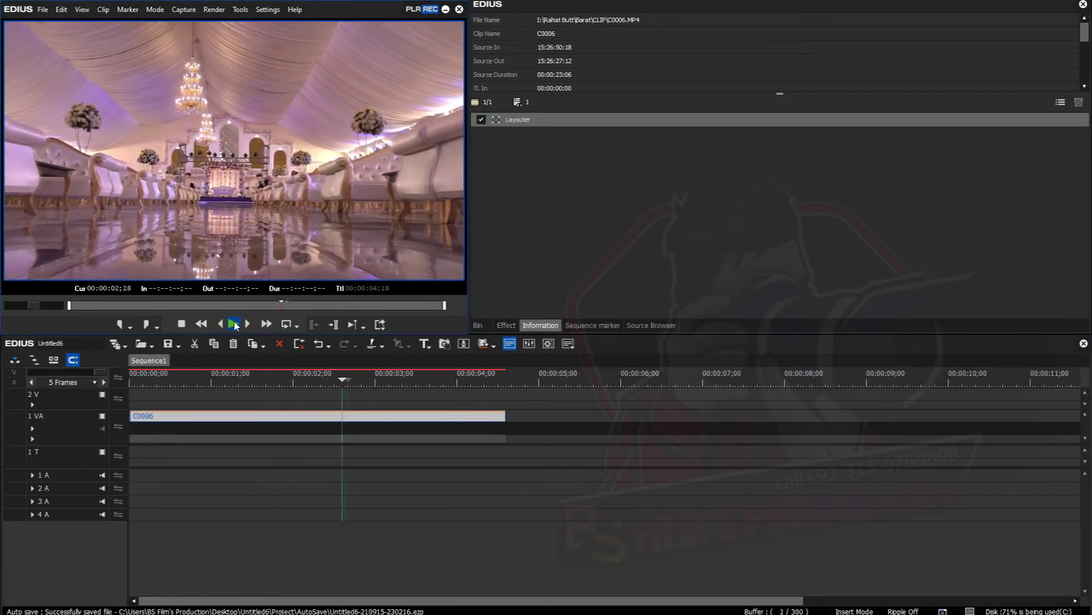
{"action": "left_click", "coordinate": [233, 324]}
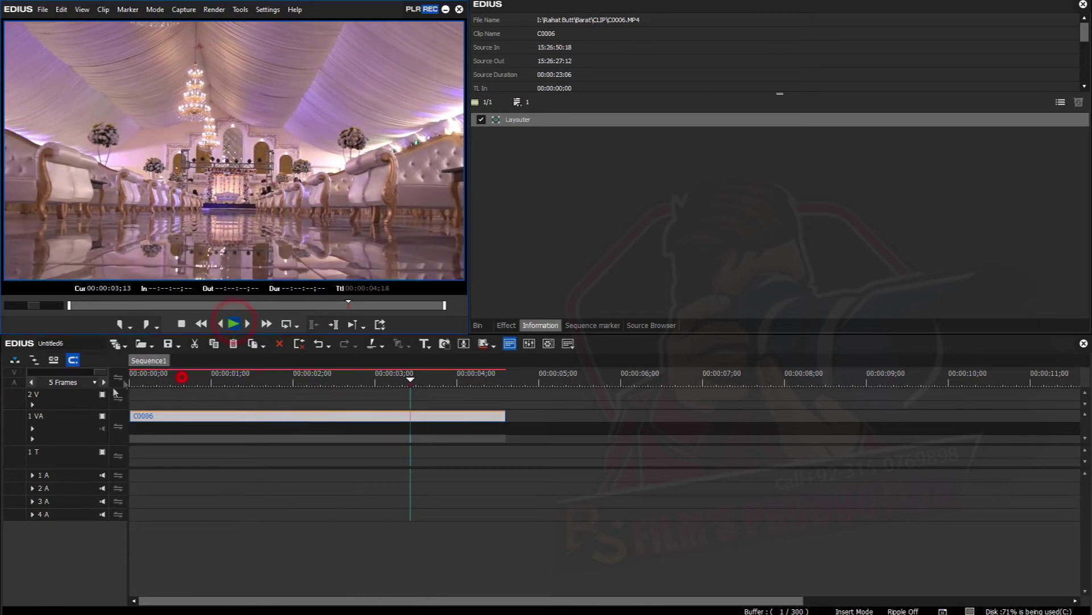
{"action": "left_click", "coordinate": [230, 324]}
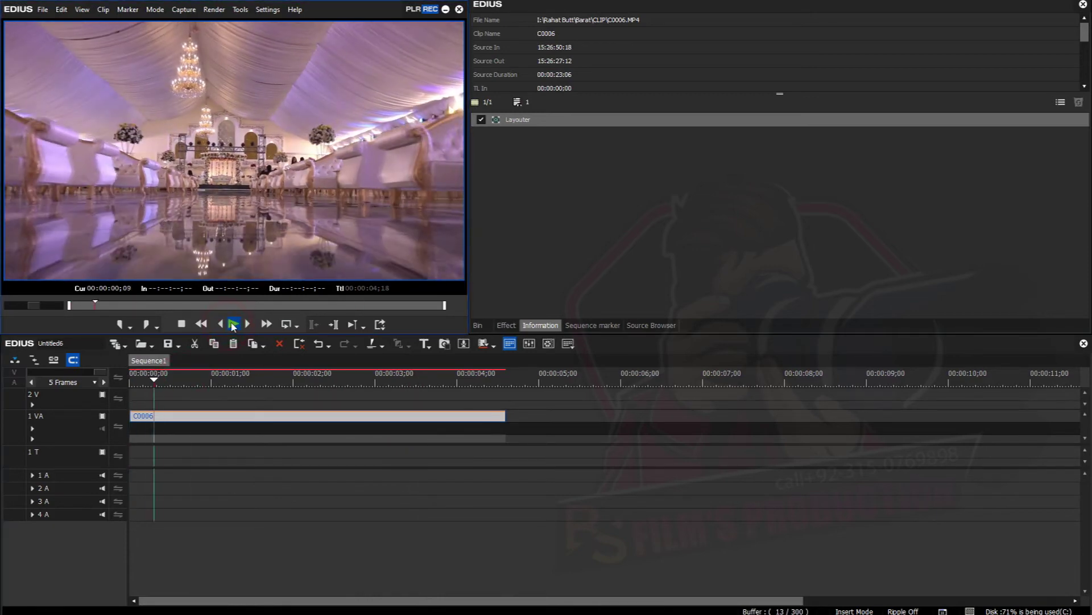
{"action": "left_click", "coordinate": [233, 324]}
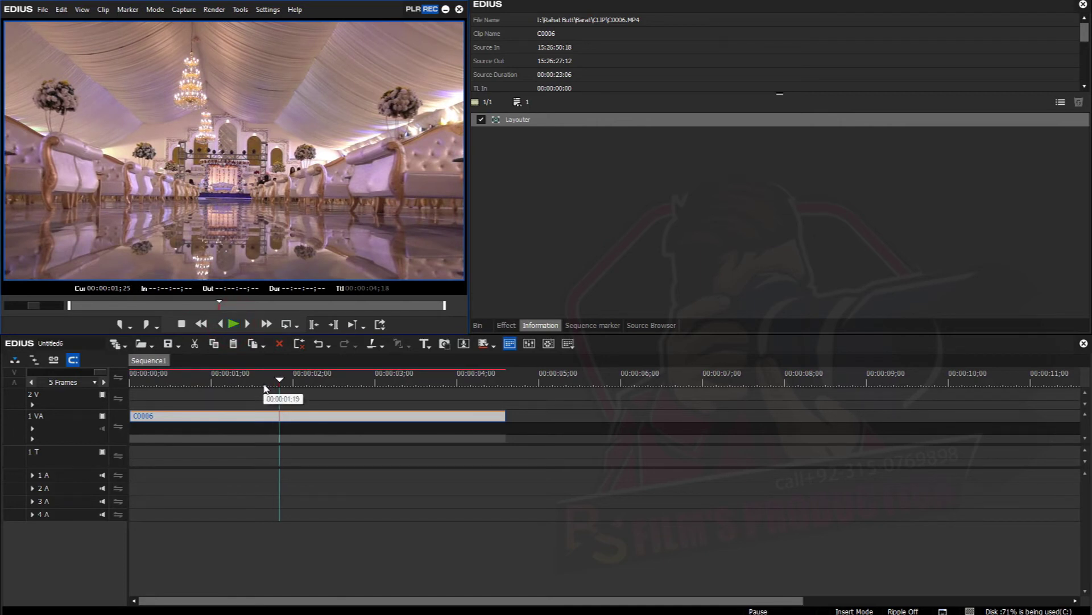
{"action": "key", "text": "alt+e"}
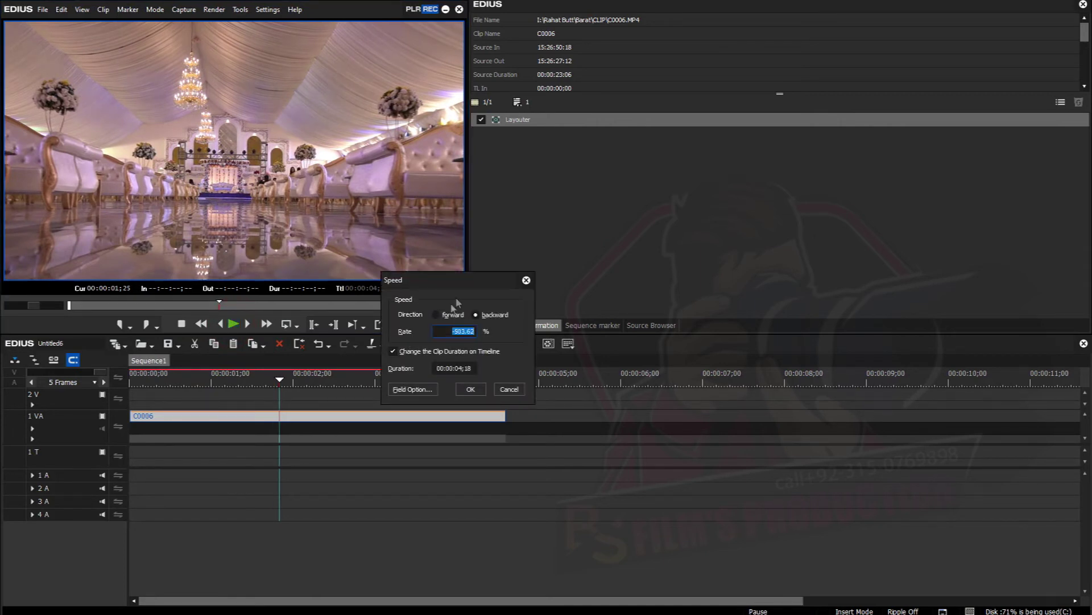
Confirm forward playback for C0006, then preview it from the start to about two seconds in
{"action": "left_click", "coordinate": [470, 390]}
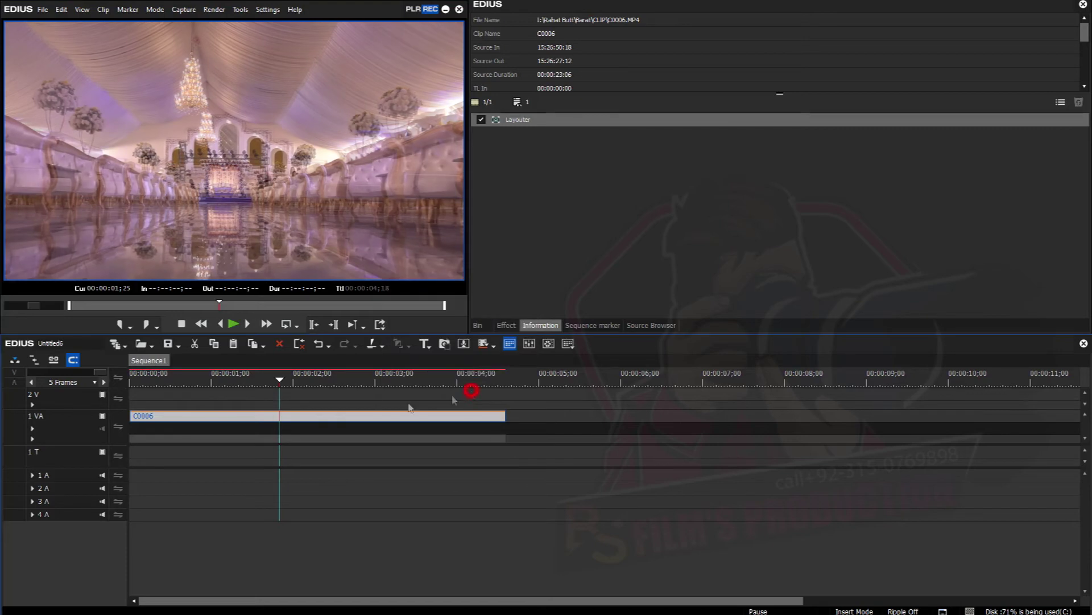
{"action": "left_click_drag", "start_coordinate": [293, 379], "coordinate": [45, 391]}
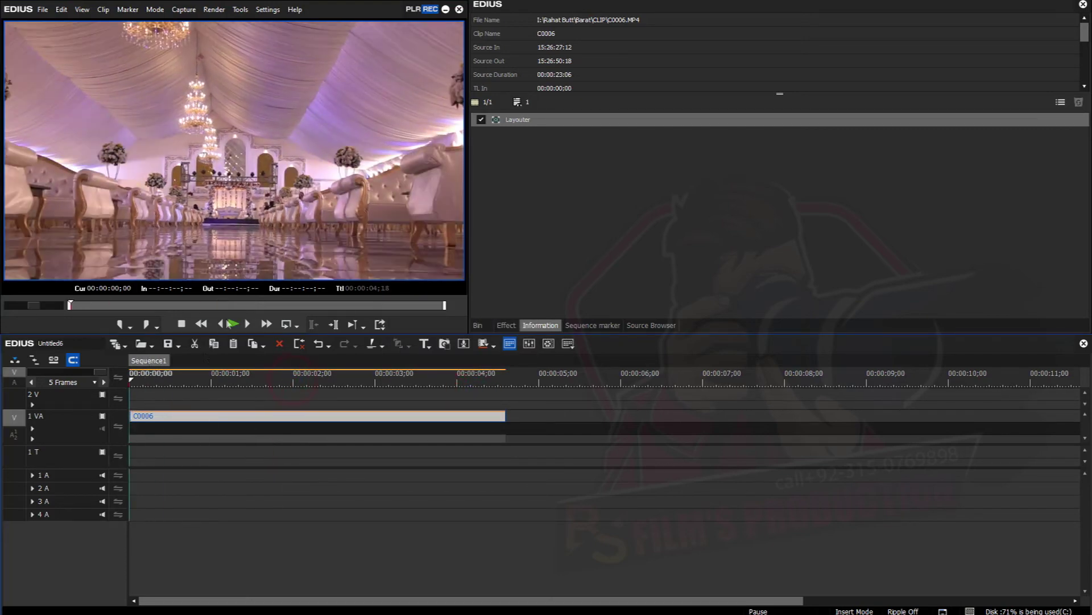
{"action": "left_click", "coordinate": [233, 325]}
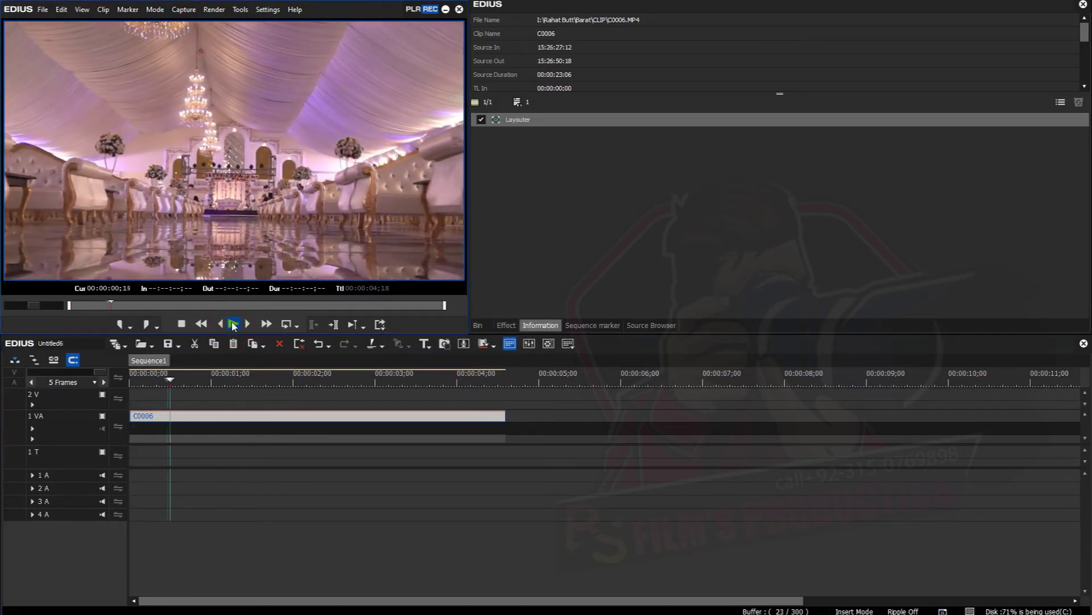
{"action": "left_click", "coordinate": [233, 325]}
{"action": "left_click", "coordinate": [503, 120]}
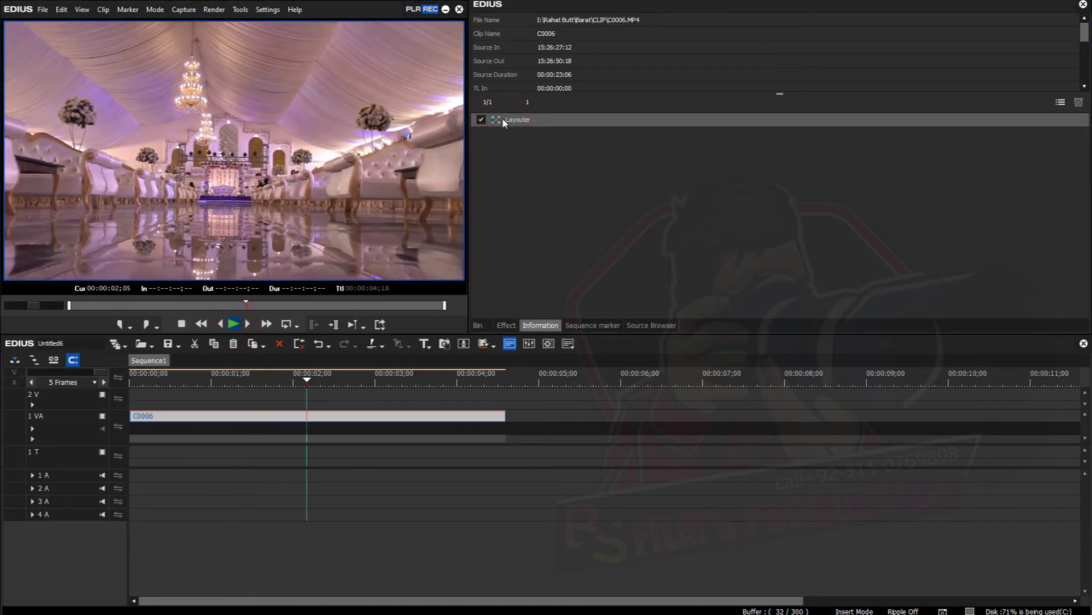
{"action": "double_click", "coordinate": [503, 120]}
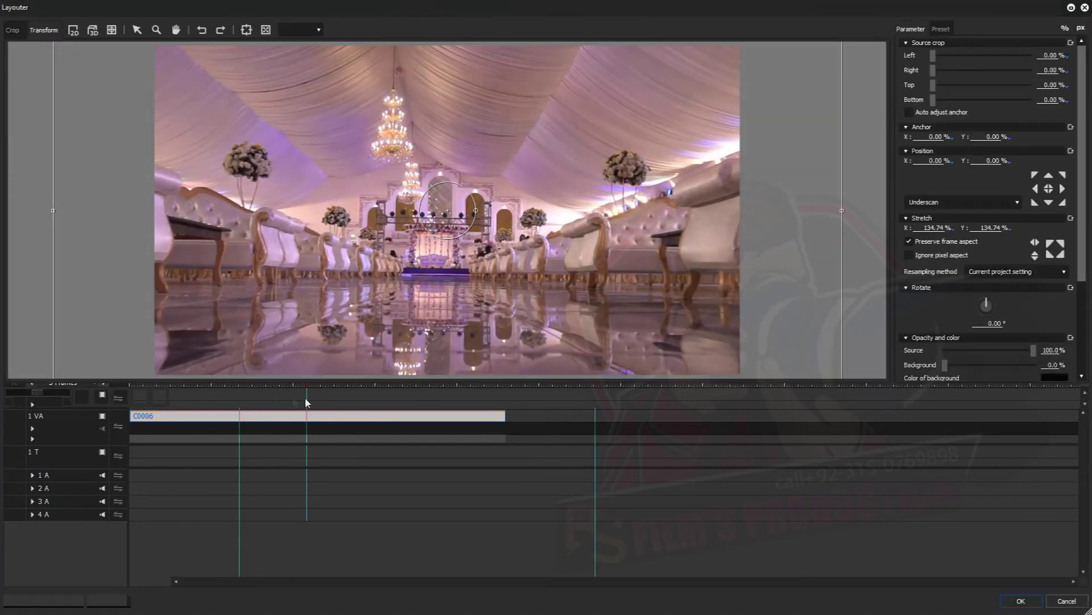
{"action": "left_click", "coordinate": [332, 395]}
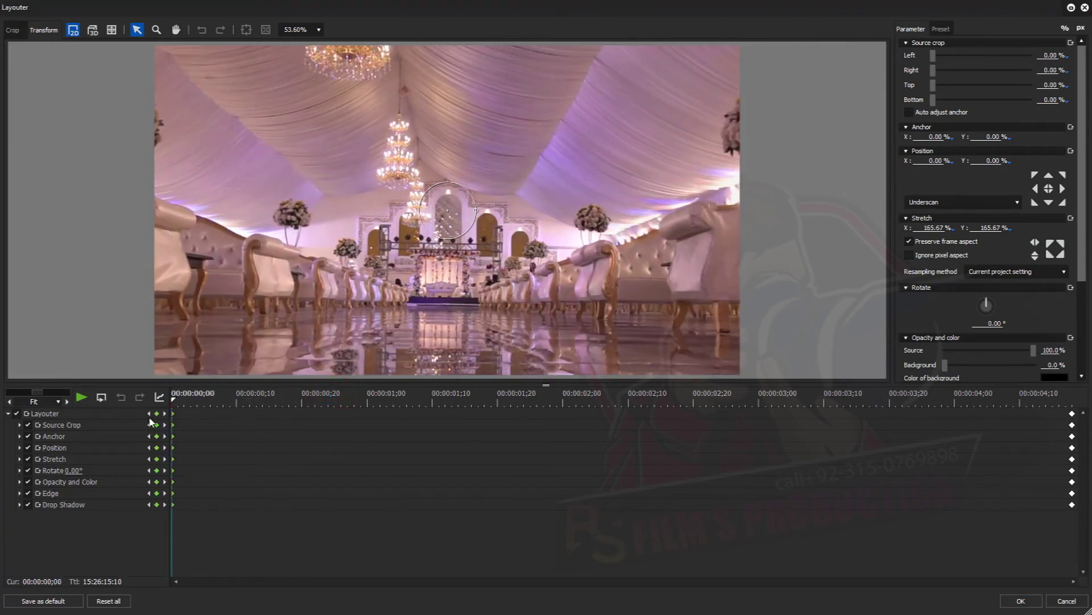
{"action": "key", "text": "space"}
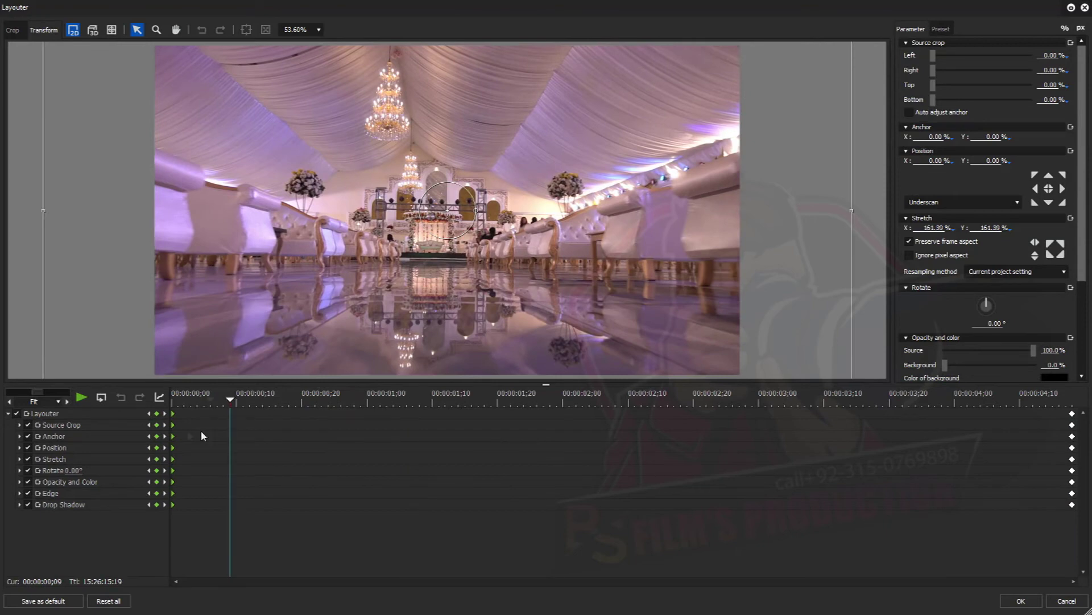
{"action": "key", "text": "Home"}
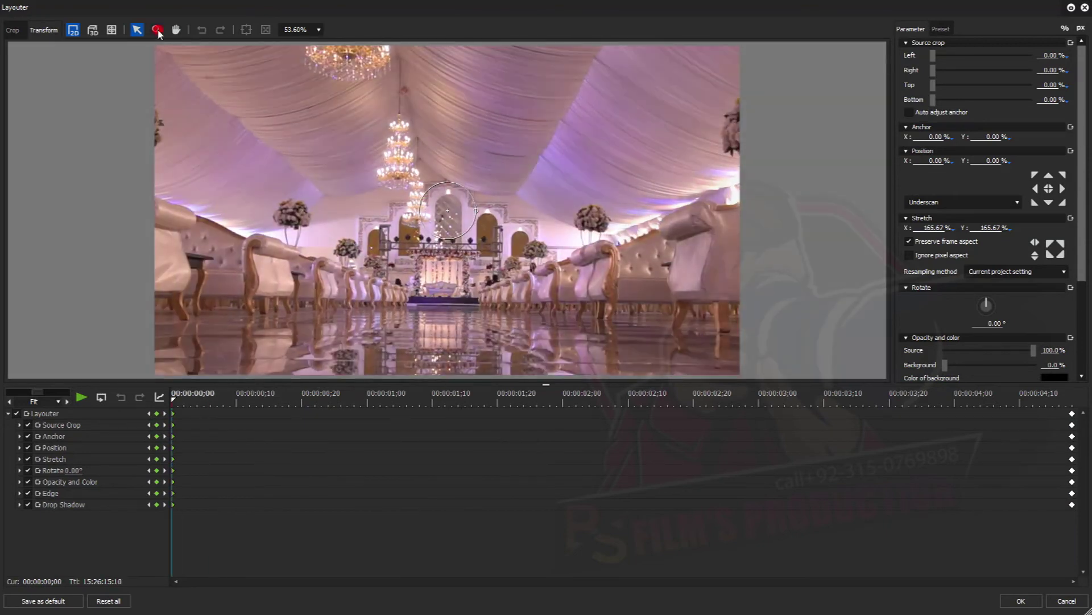
{"action": "left_click", "coordinate": [353, 232]}
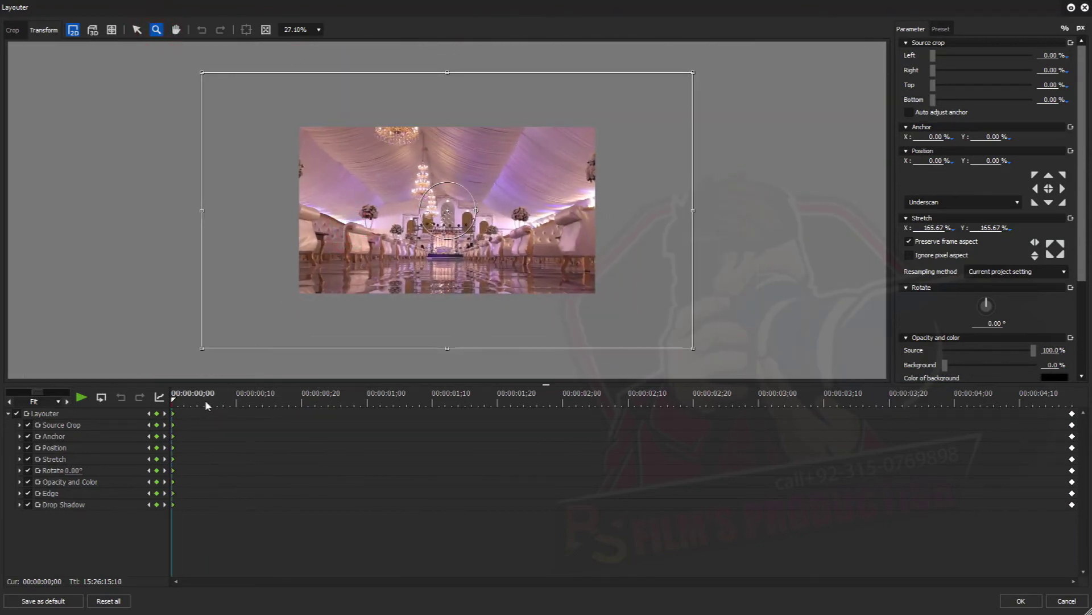
{"action": "left_click_drag", "start_coordinate": [950, 403], "coordinate": [1073, 400]}
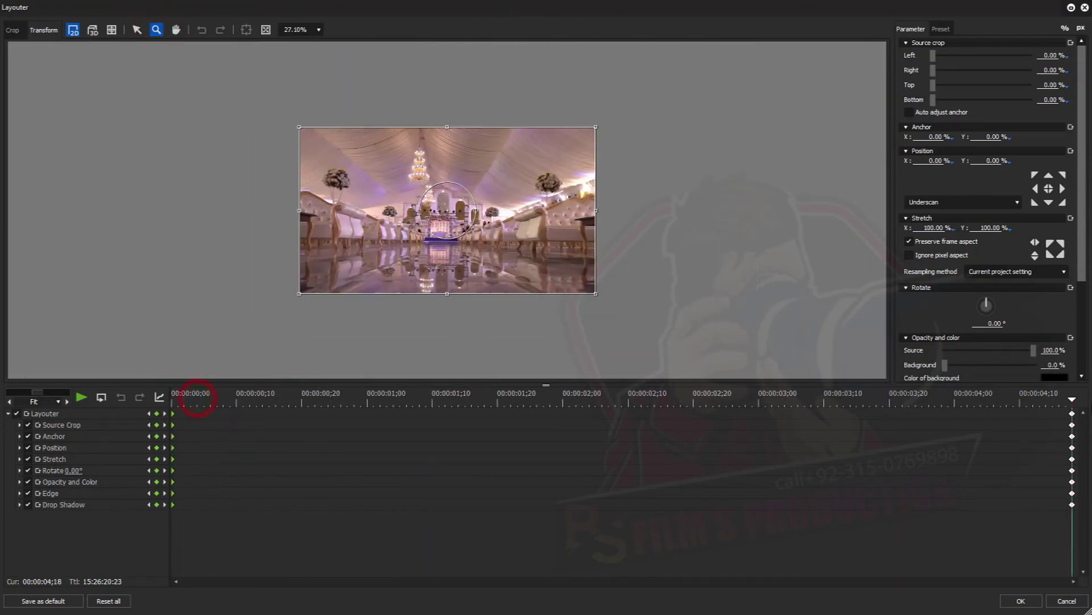
{"action": "left_click", "coordinate": [174, 482]}
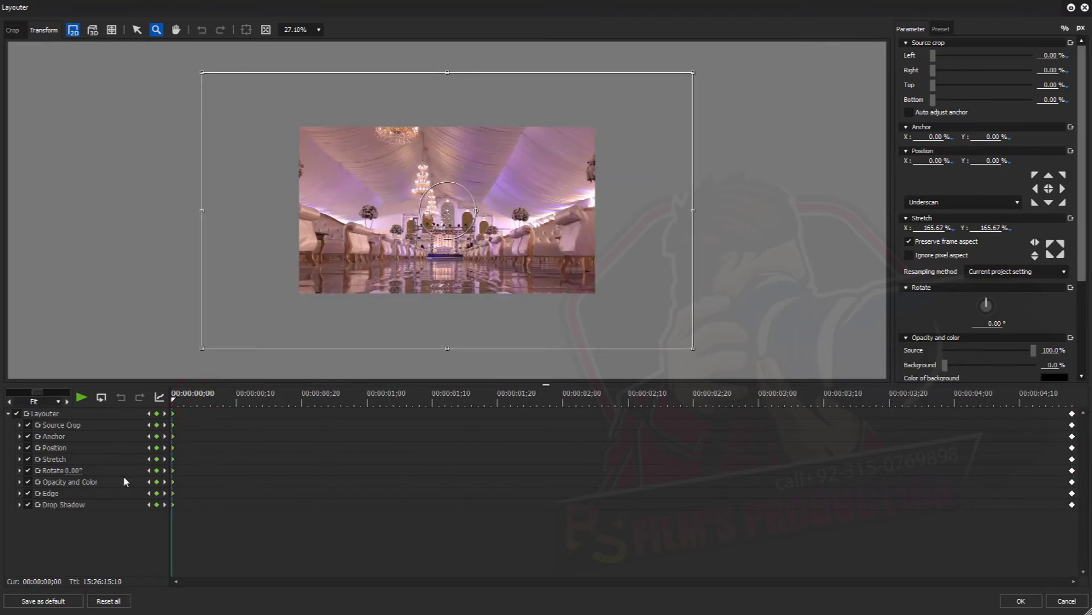
{"action": "left_click_drag", "start_coordinate": [222, 481], "coordinate": [172, 472]}
{"action": "left_click", "coordinate": [1012, 602]}
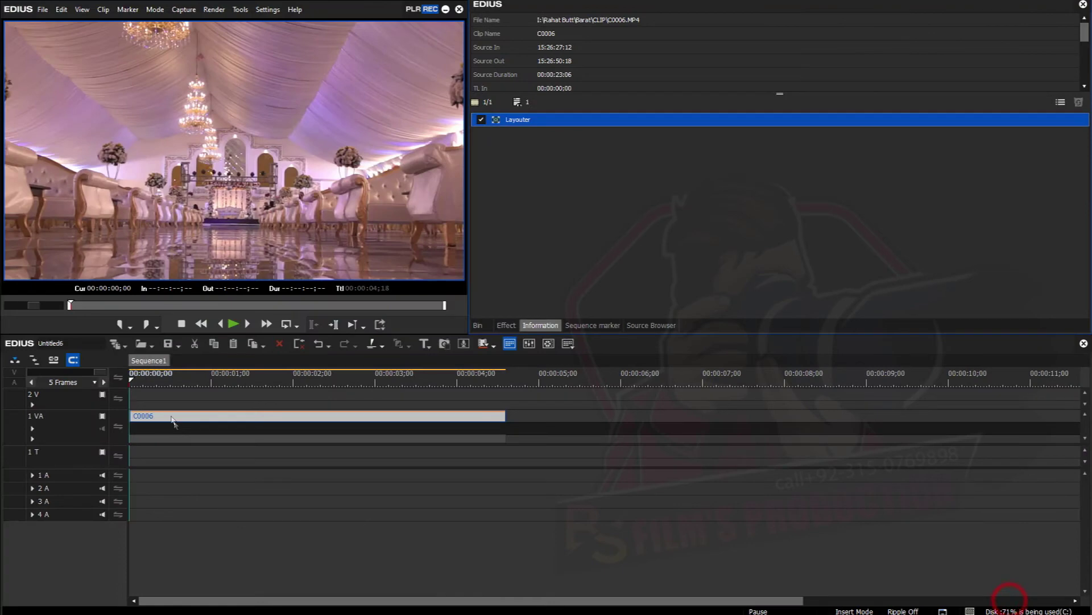
Play the zoomed C0006 clip several times from the start, then replay it from about two seconds
{"action": "left_click", "coordinate": [160, 384]}
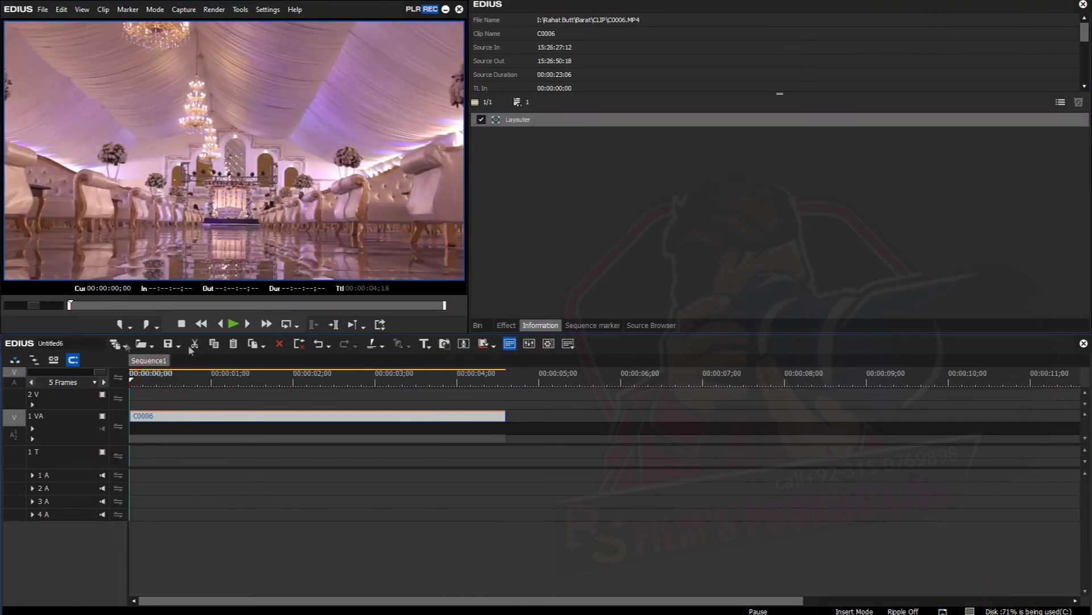
{"action": "left_click", "coordinate": [233, 324]}
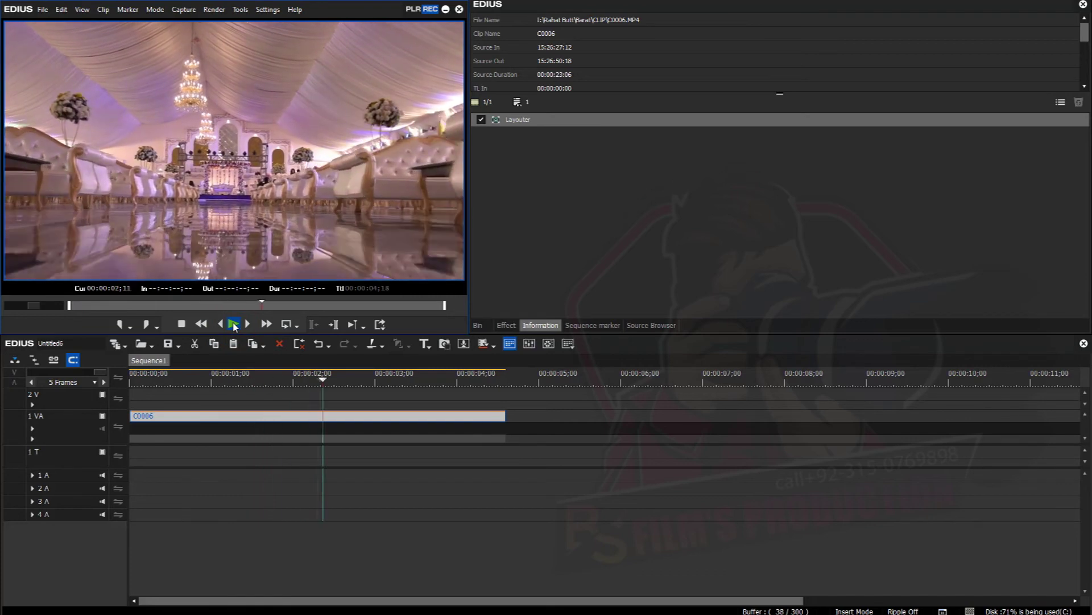
{"action": "left_click", "coordinate": [233, 324]}
{"action": "left_click", "coordinate": [232, 325]}
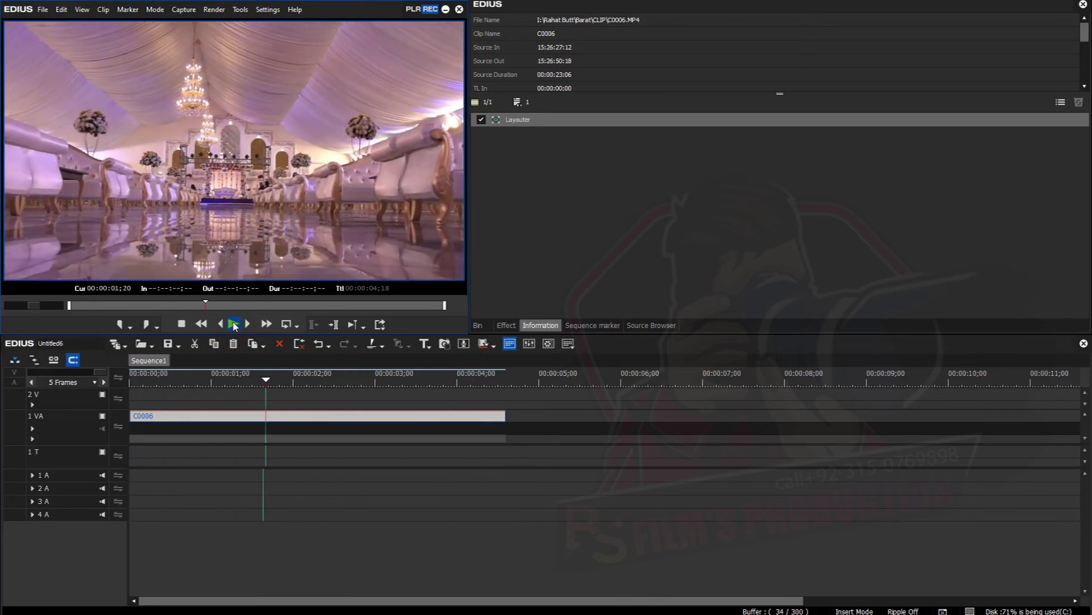
{"action": "left_click", "coordinate": [233, 324]}
{"action": "left_click", "coordinate": [330, 373]}
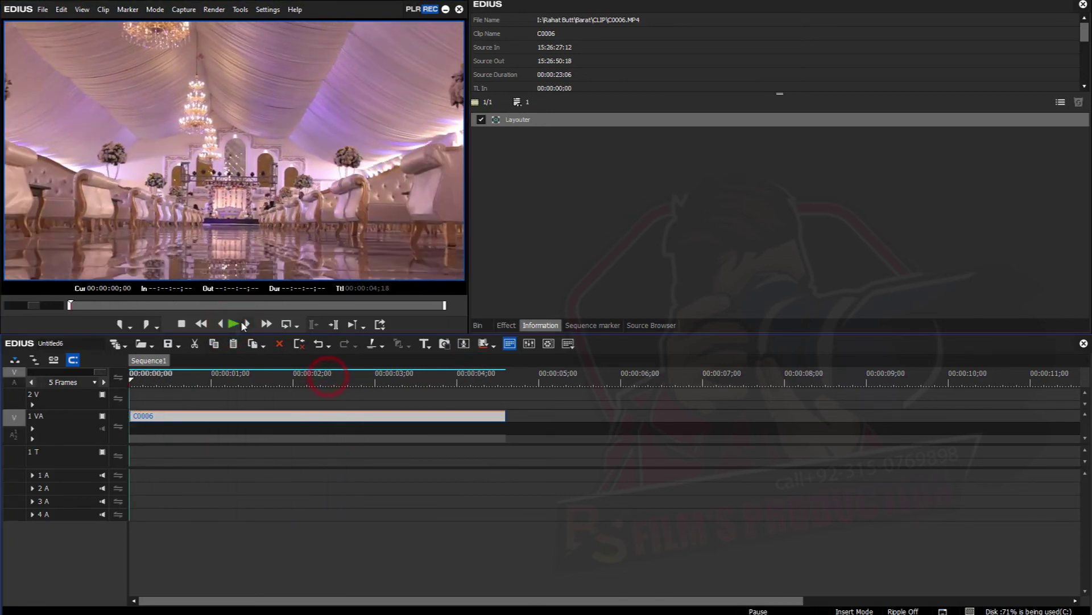
{"action": "left_click", "coordinate": [233, 324]}
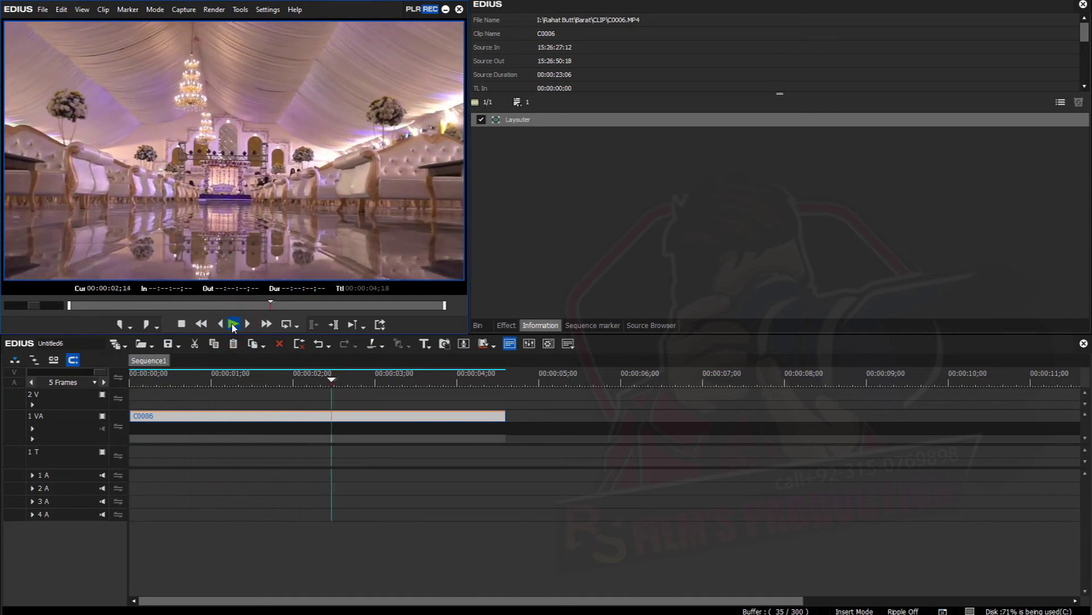
{"action": "left_click", "coordinate": [233, 324]}
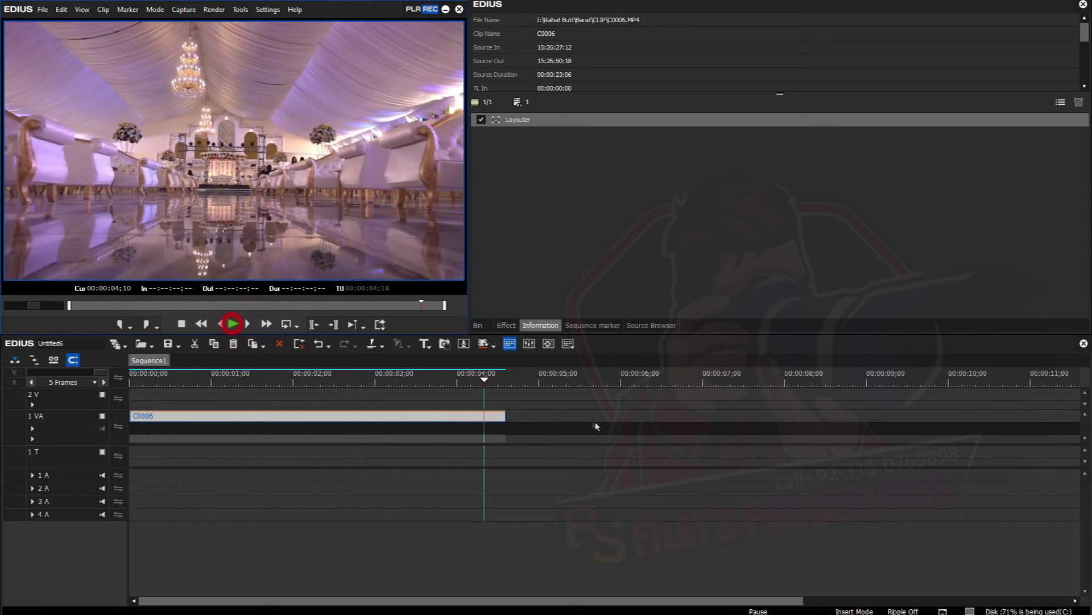
{"action": "left_click_drag", "start_coordinate": [438, 380], "coordinate": [306, 385]}
{"action": "left_click", "coordinate": [231, 324]}
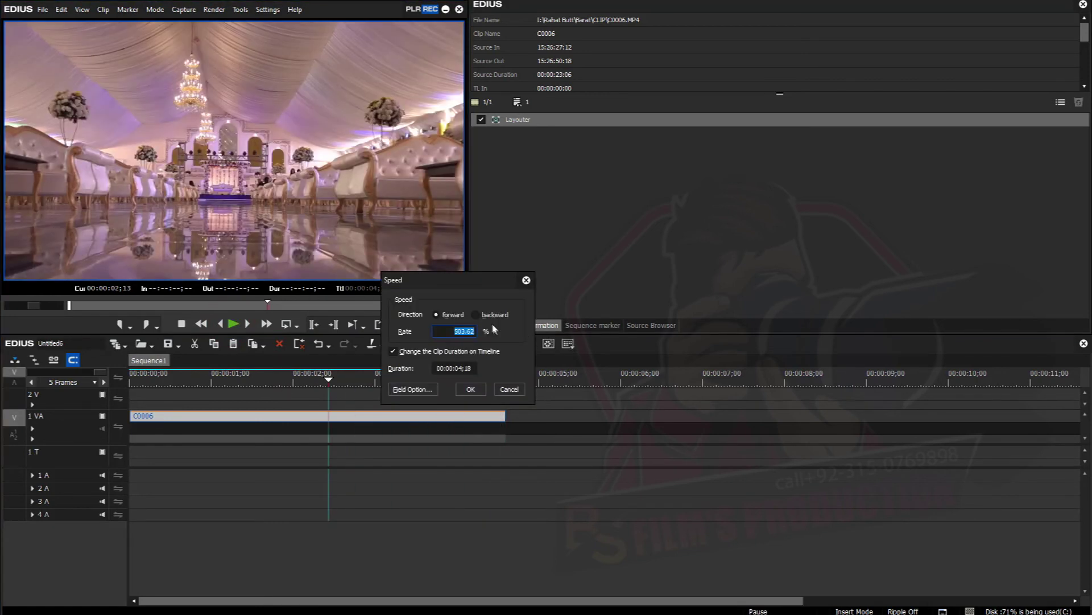
Set clip C0006 to play backward and preview the reversed clip to about three seconds
{"action": "left_click", "coordinate": [472, 389]}
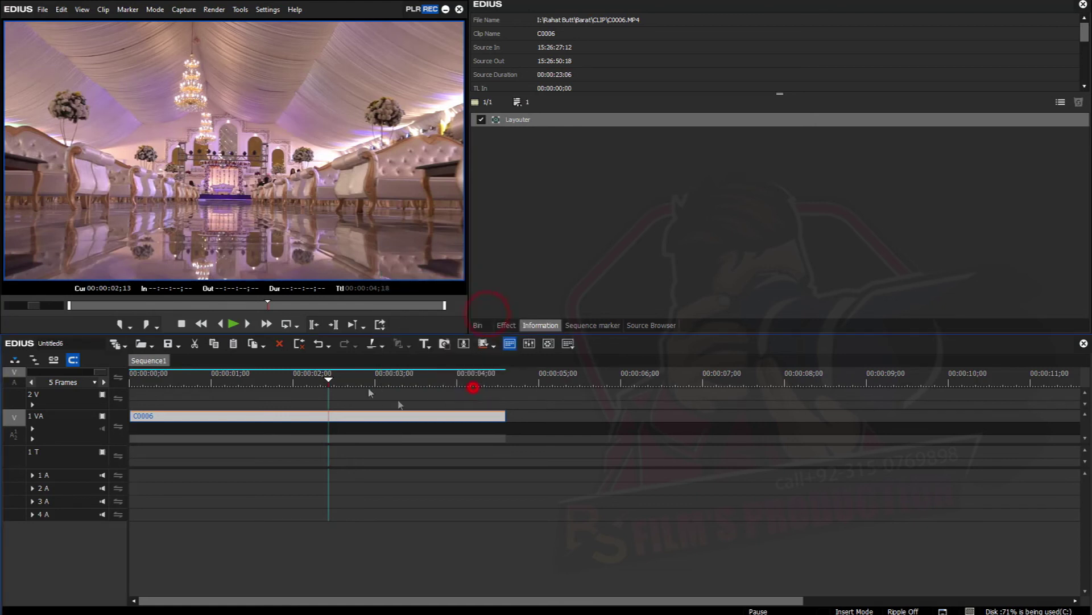
{"action": "left_click", "coordinate": [233, 324]}
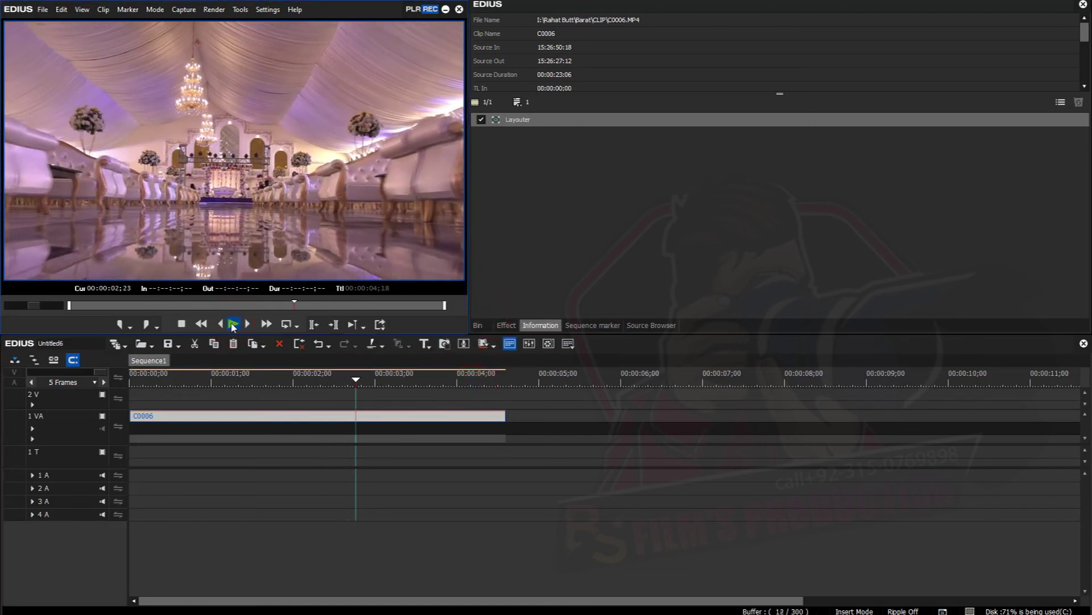
{"action": "left_click", "coordinate": [234, 324]}
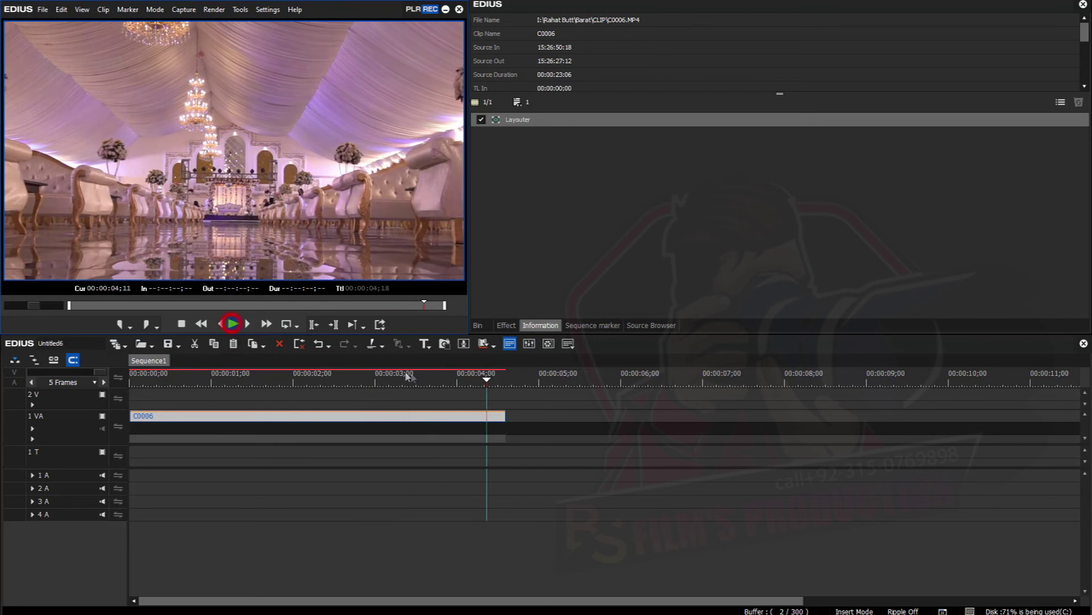
{"action": "left_click", "coordinate": [235, 325]}
{"action": "left_click", "coordinate": [234, 326]}
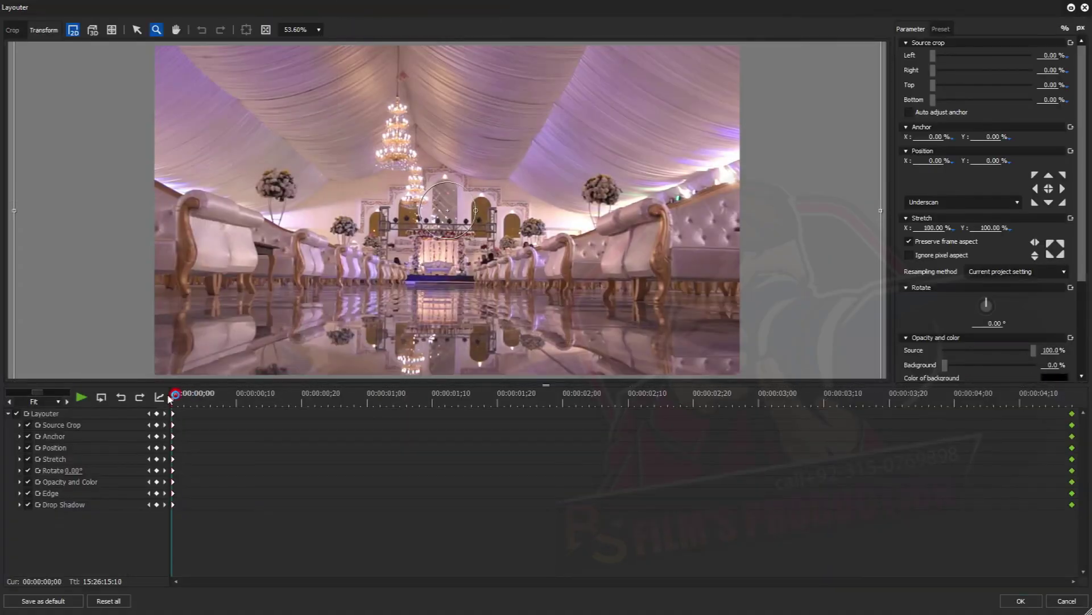
{"action": "left_click", "coordinate": [170, 395]}
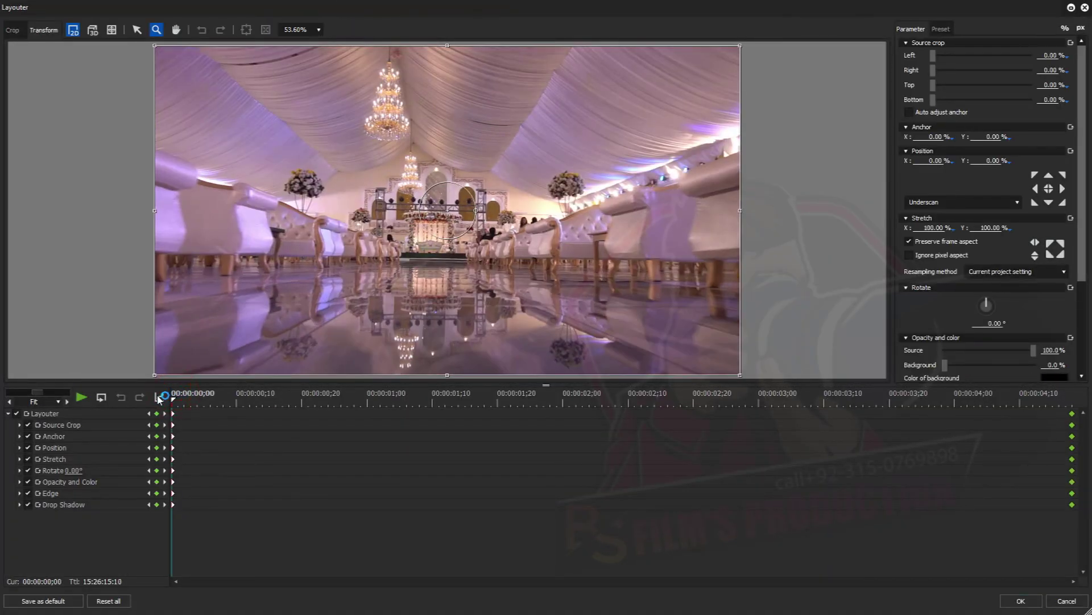
{"action": "left_click_drag", "start_coordinate": [809, 394], "coordinate": [1072, 398]}
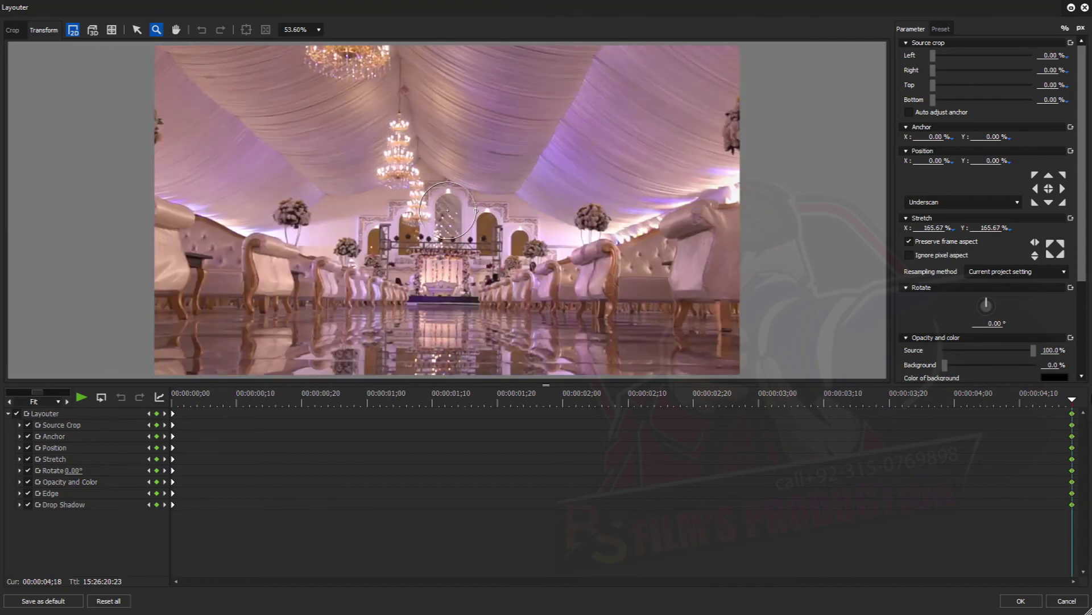
{"action": "key", "text": "space"}
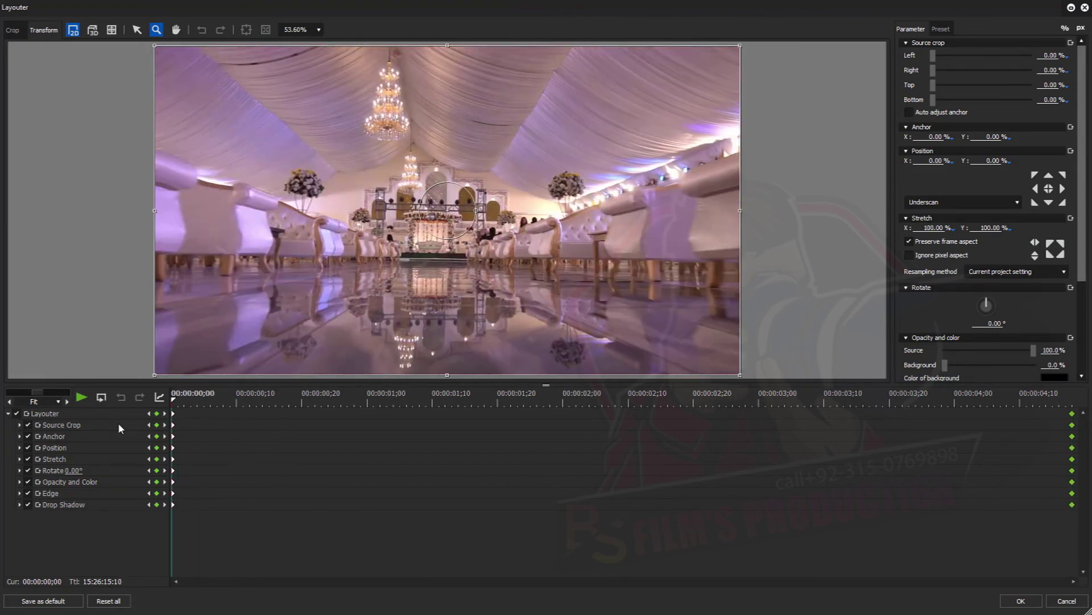
{"action": "key", "text": "space"}
{"action": "left_click", "coordinate": [148, 447]}
Apply the Layouter settings and scrub to about 00:00:02;23 to check the reversed zoom
{"action": "left_click", "coordinate": [1015, 601]}
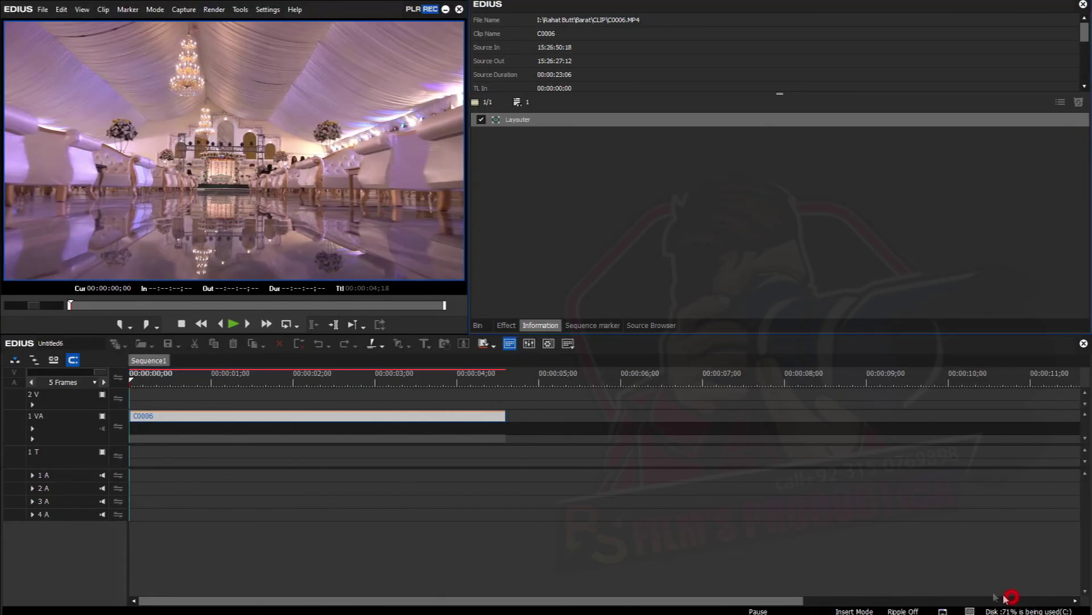
{"action": "left_click_drag", "start_coordinate": [183, 378], "coordinate": [357, 383]}
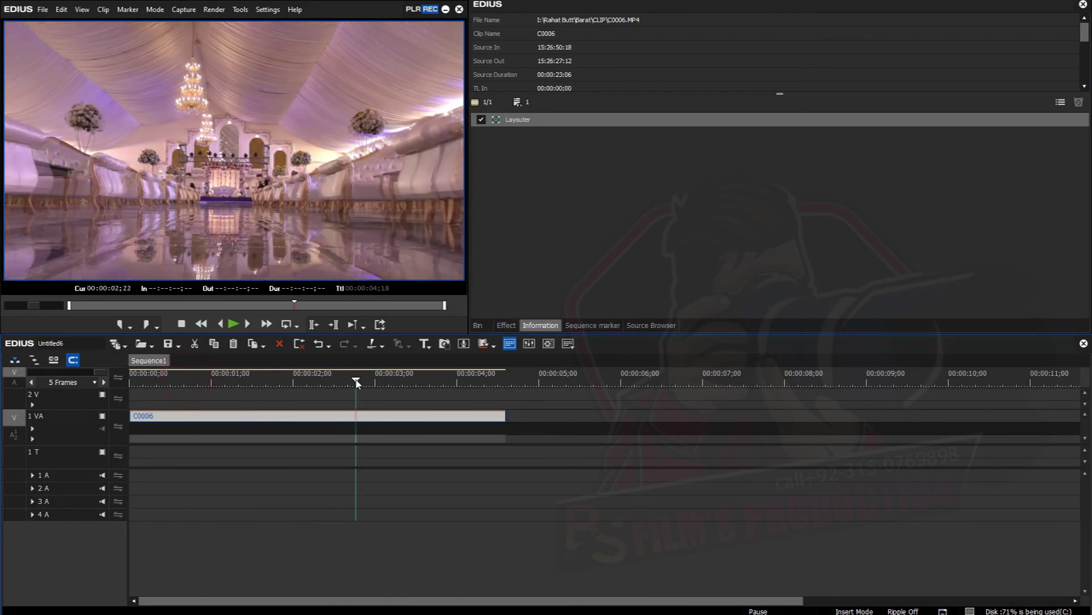